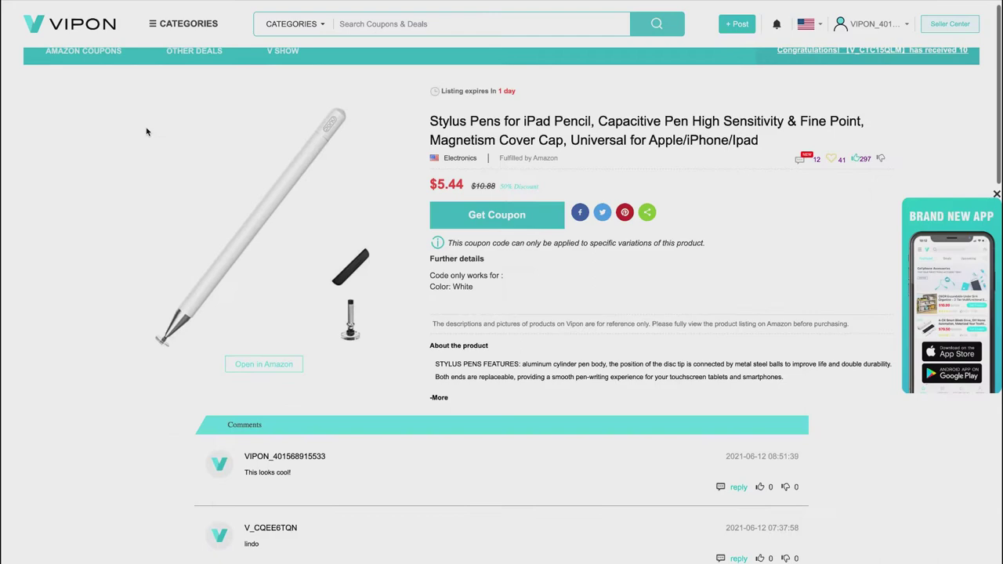
Step: Look through the stylus pen deal's comments and open the Digital Alarm Clock deal from its recommended products
{"action": "scroll", "coordinate": [146, 130], "scroll_direction": "down", "scroll_amount": 5}
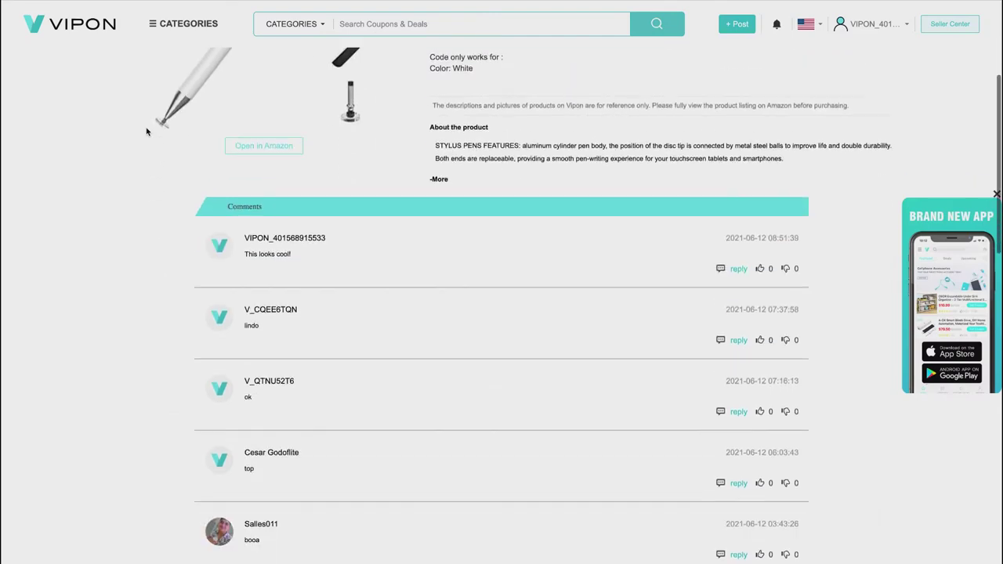
{"action": "scroll", "coordinate": [146, 132], "scroll_direction": "down", "scroll_amount": 7}
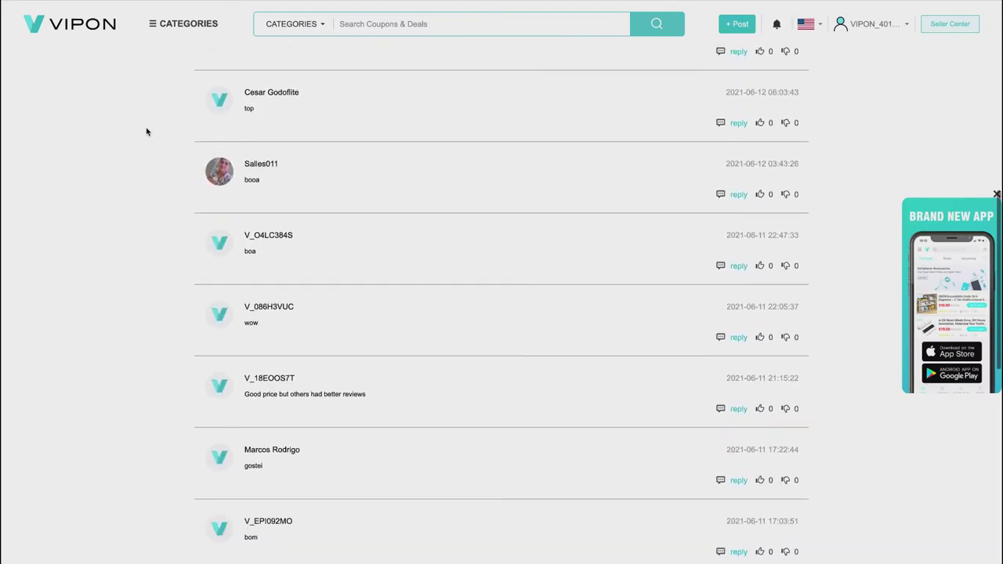
{"action": "scroll", "coordinate": [145, 132], "scroll_direction": "down", "scroll_amount": 3}
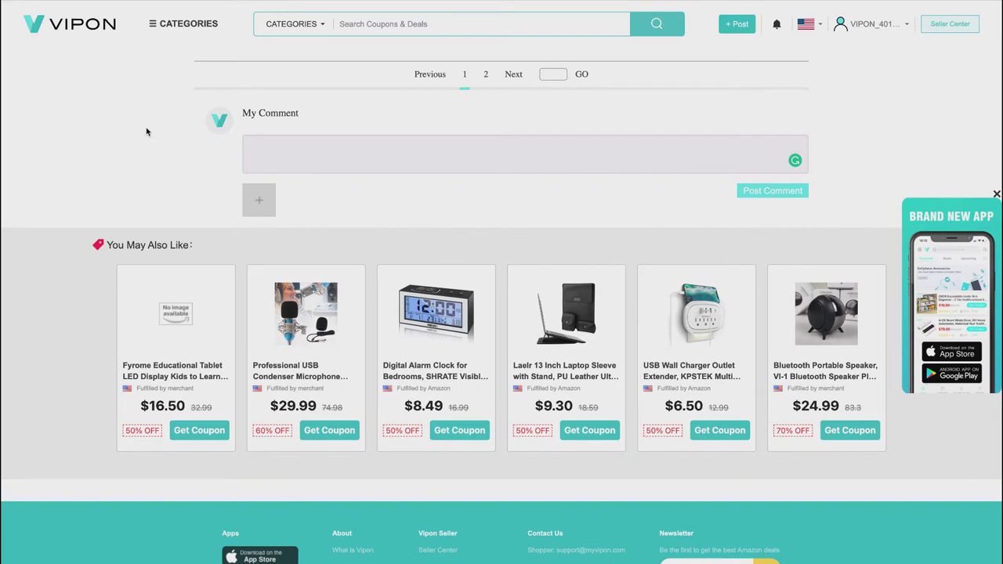
{"action": "scroll", "coordinate": [146, 131], "scroll_direction": "down", "scroll_amount": 1}
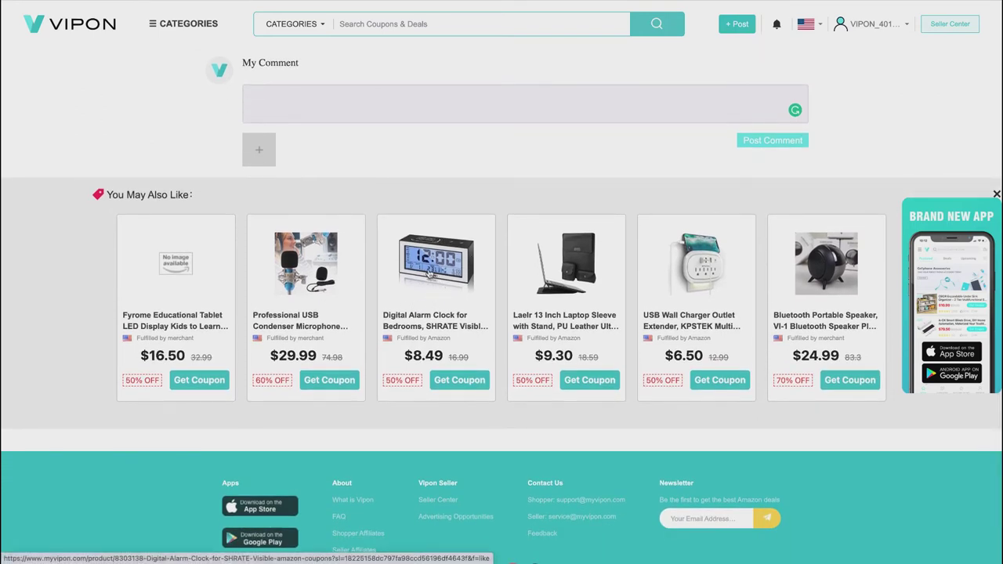
{"action": "left_click", "coordinate": [429, 272]}
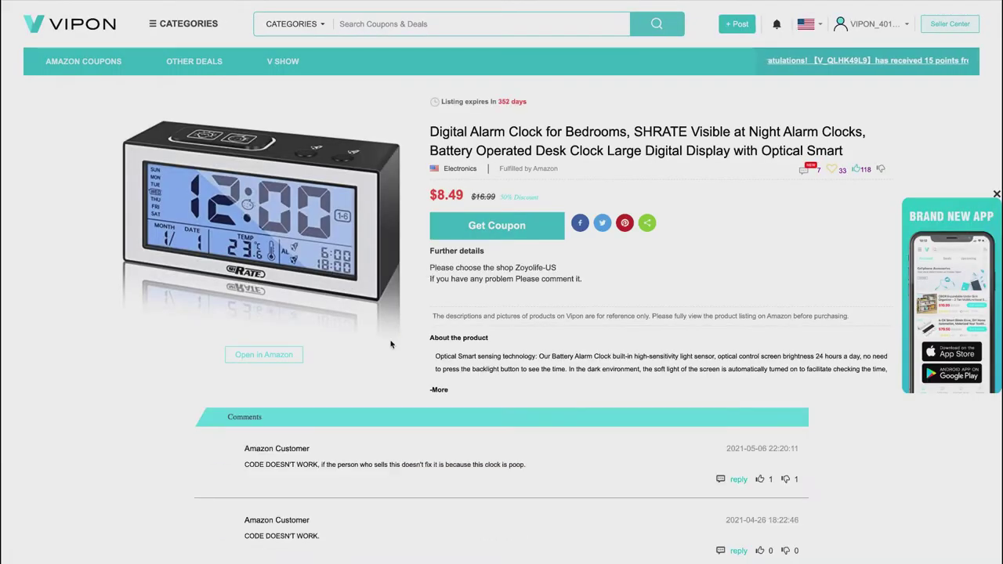
Step: Post the comment "Nice. I wonder if it's a good value." on the alarm clock deal and refresh the account's points history
{"action": "scroll", "coordinate": [391, 344], "scroll_direction": "down", "scroll_amount": 1}
{"action": "scroll", "coordinate": [391, 344], "scroll_direction": "down", "scroll_amount": 3}
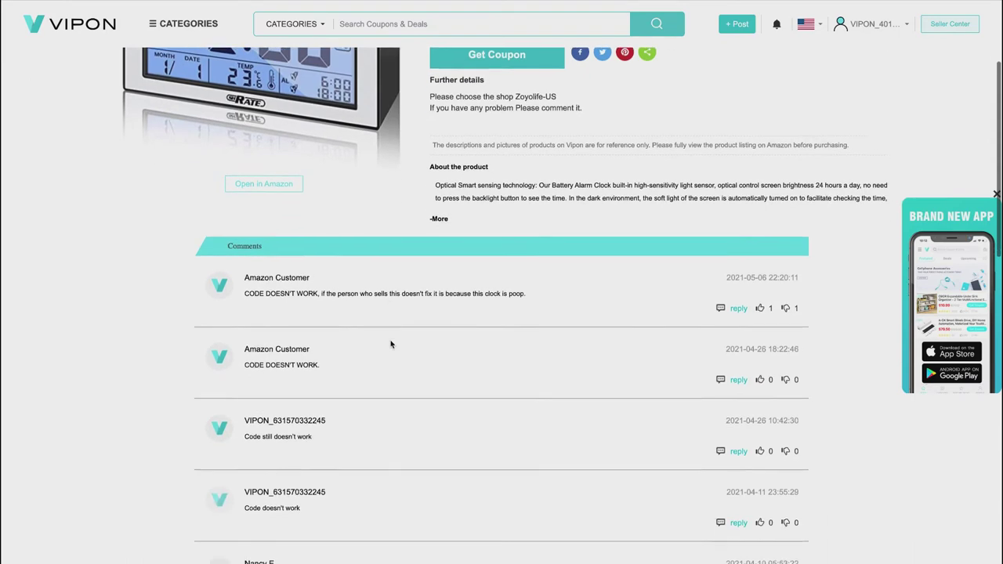
{"action": "scroll", "coordinate": [391, 344], "scroll_direction": "down", "scroll_amount": 5}
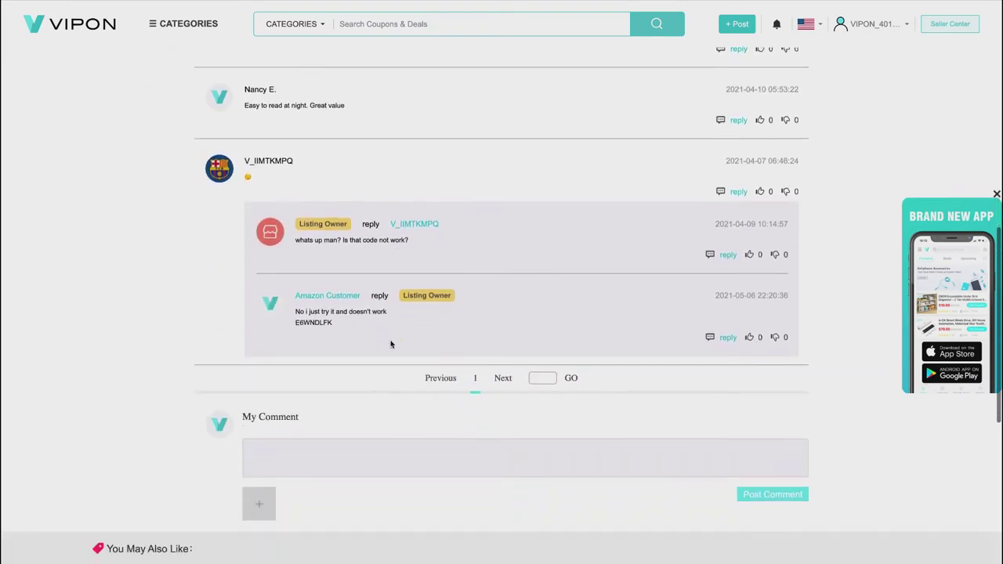
{"action": "scroll", "coordinate": [370, 383], "scroll_direction": "up", "scroll_amount": 3}
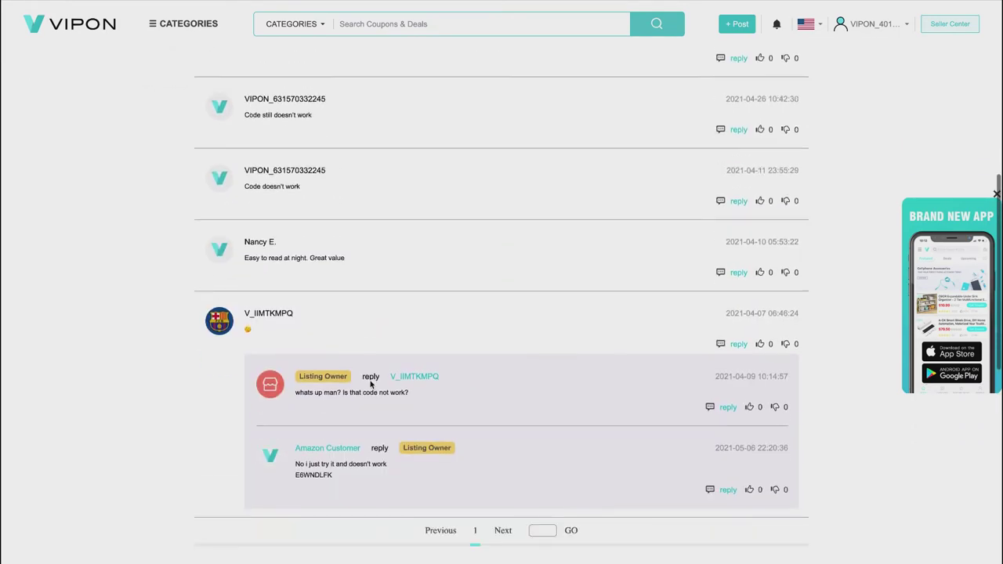
{"action": "scroll", "coordinate": [370, 384], "scroll_direction": "down", "scroll_amount": 1}
{"action": "left_click", "coordinate": [332, 491]}
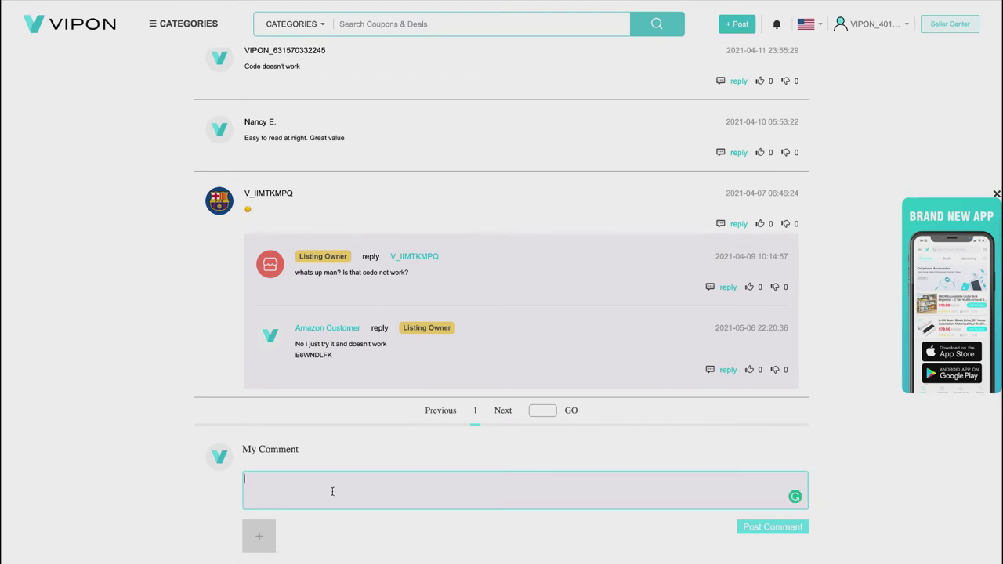
{"action": "type", "text": "Nice"}
{"action": "type", "text": ". I wonder if it's a good"}
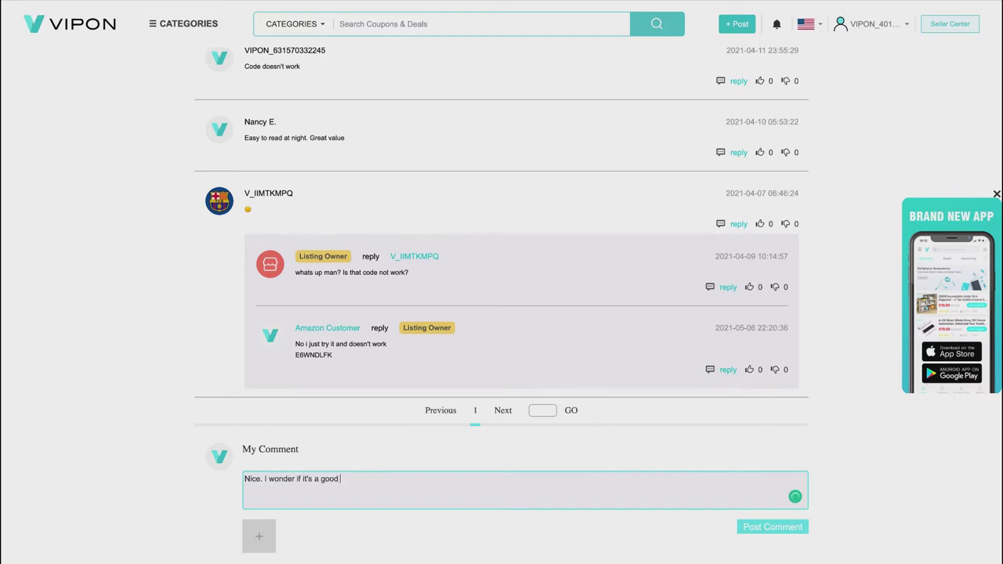
{"action": "type", "text": " value."}
{"action": "left_click", "coordinate": [752, 534]}
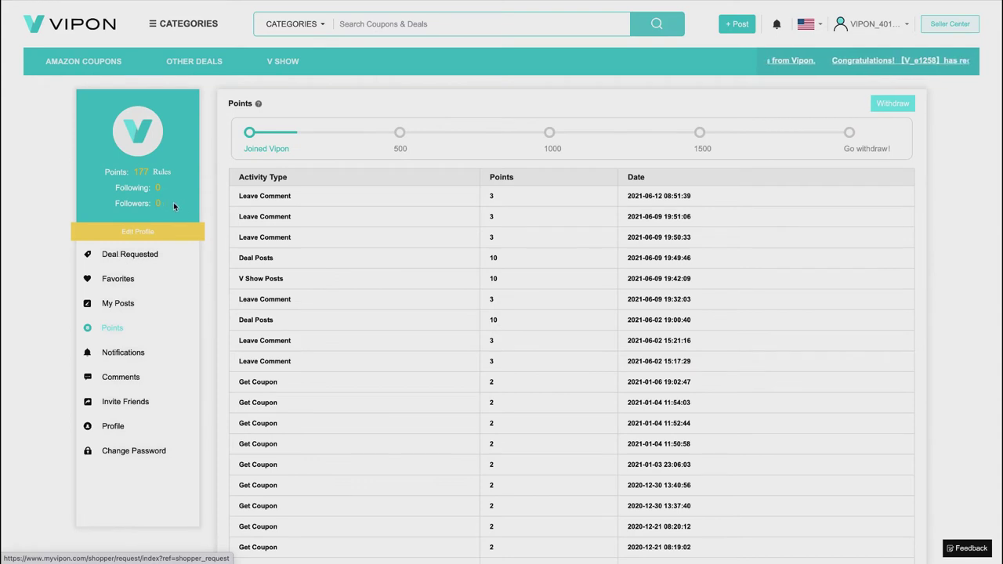
{"action": "left_click", "coordinate": [112, 328]}
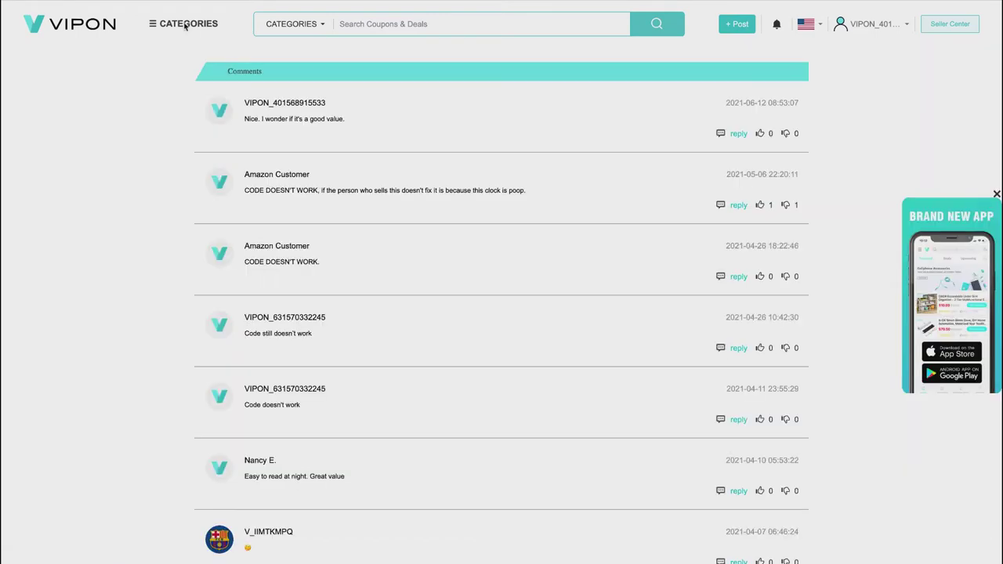
Step: Open the Elimoons Webcam Cover Slide deal from the alarm clock page's recommended products and go to its comment area
{"action": "scroll", "coordinate": [159, 274], "scroll_direction": "down", "scroll_amount": 7}
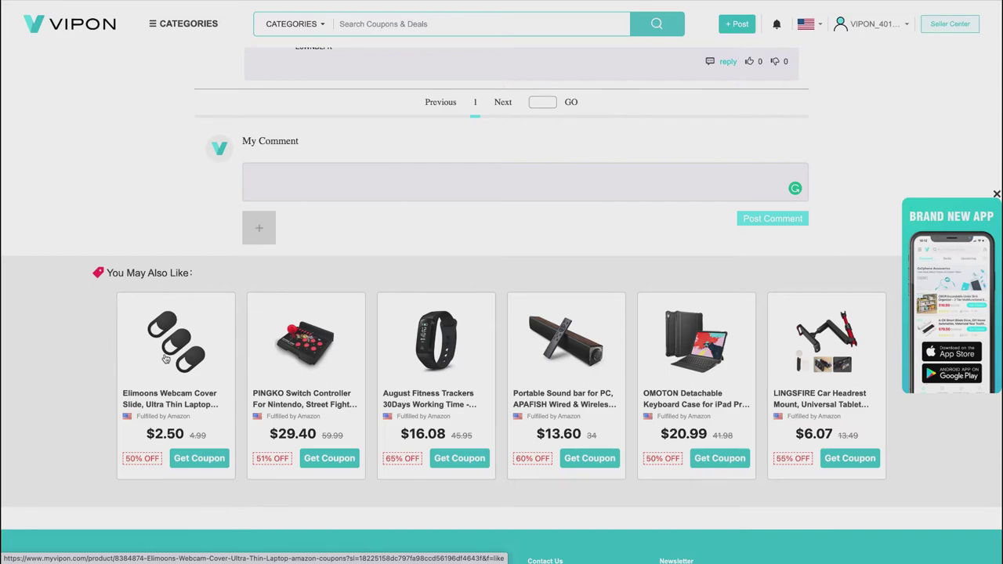
{"action": "left_click", "coordinate": [166, 358]}
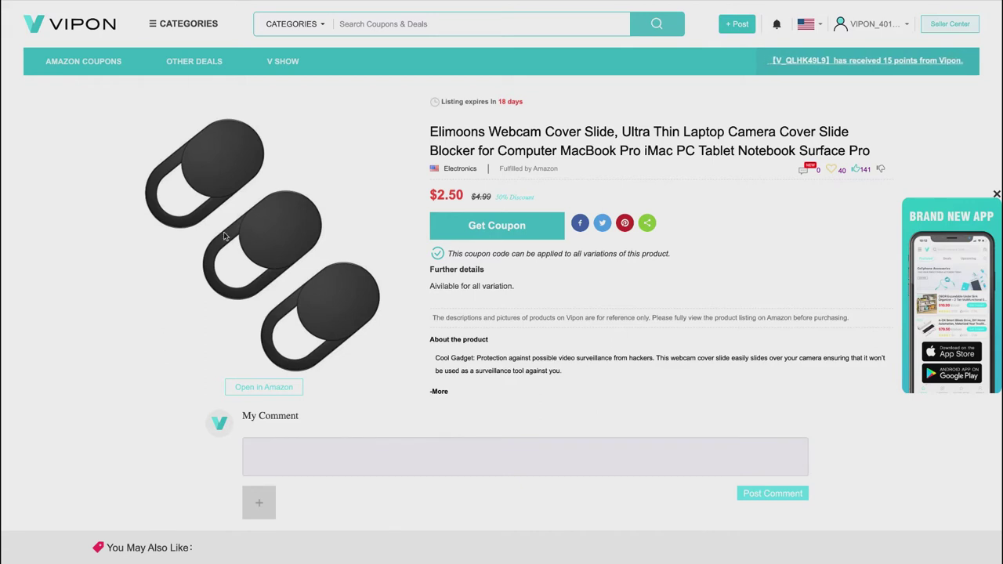
{"action": "scroll", "coordinate": [357, 497], "scroll_direction": "down", "scroll_amount": 2}
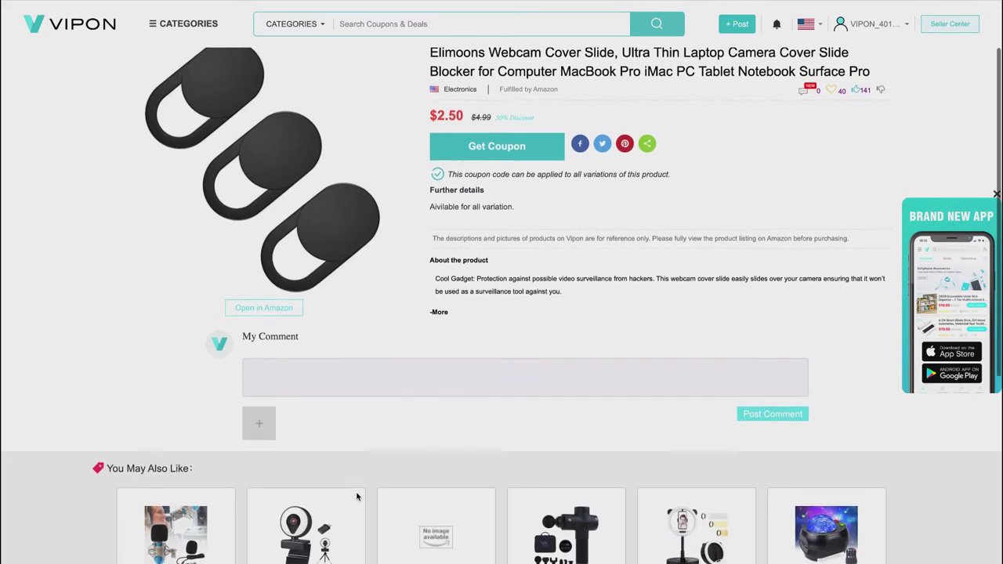
{"action": "scroll", "coordinate": [353, 439], "scroll_direction": "up", "scroll_amount": 1}
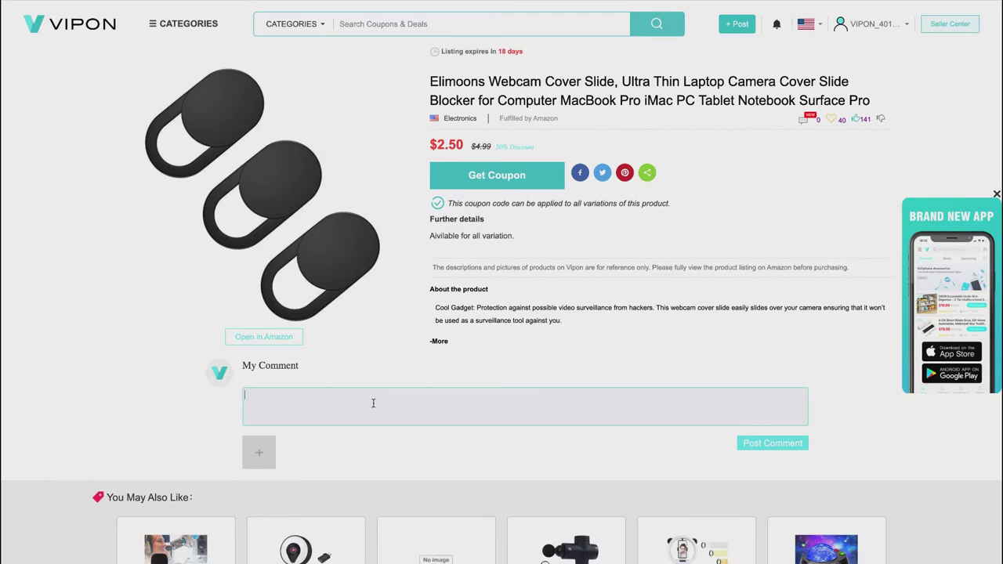
Step: Post the comment "great prodcuct" on the webcam cover deal and refresh the account's points history
{"action": "type", "text": "great"}
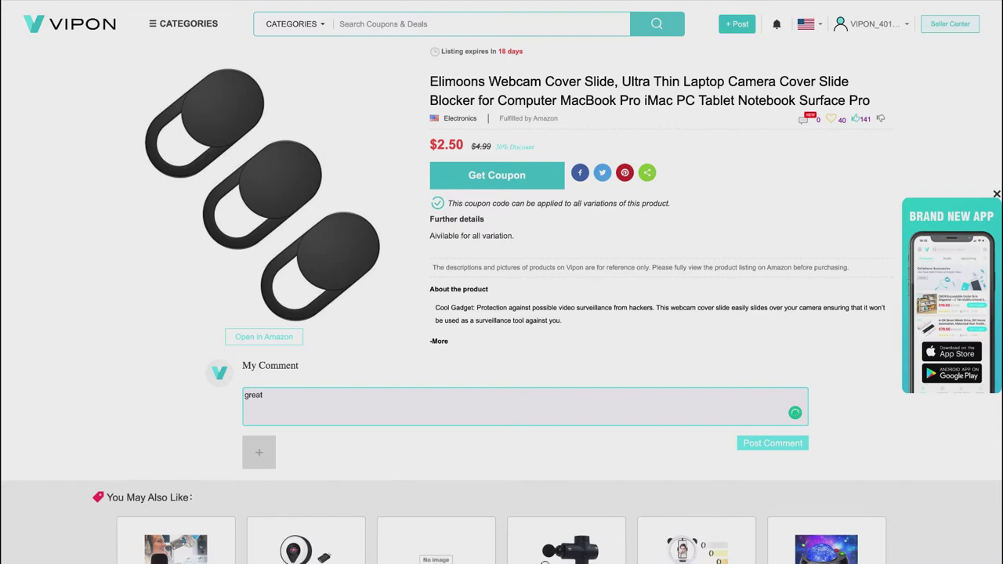
{"action": "type", "text": " prodcuct"}
{"action": "left_click", "coordinate": [773, 445]}
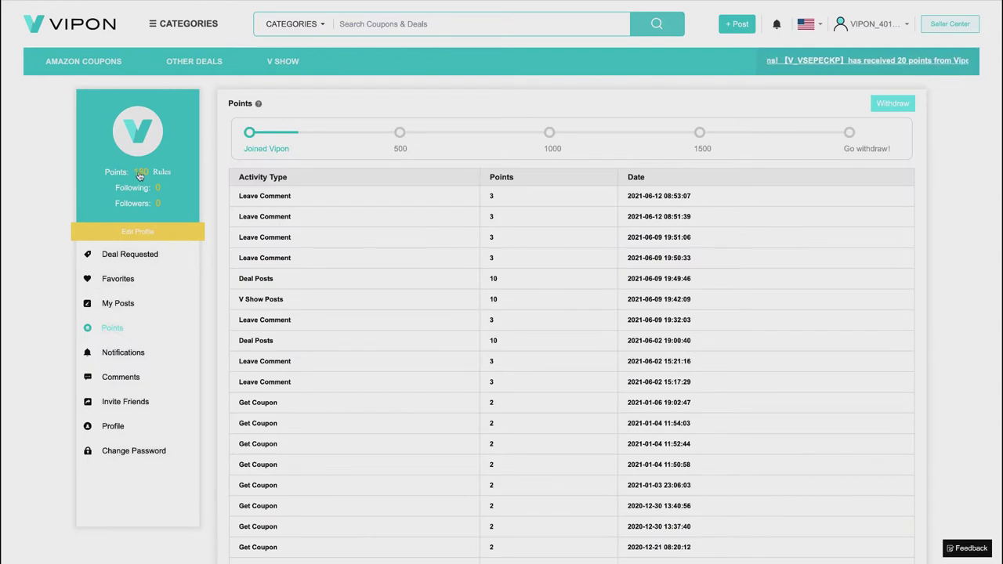
{"action": "left_click", "coordinate": [115, 331]}
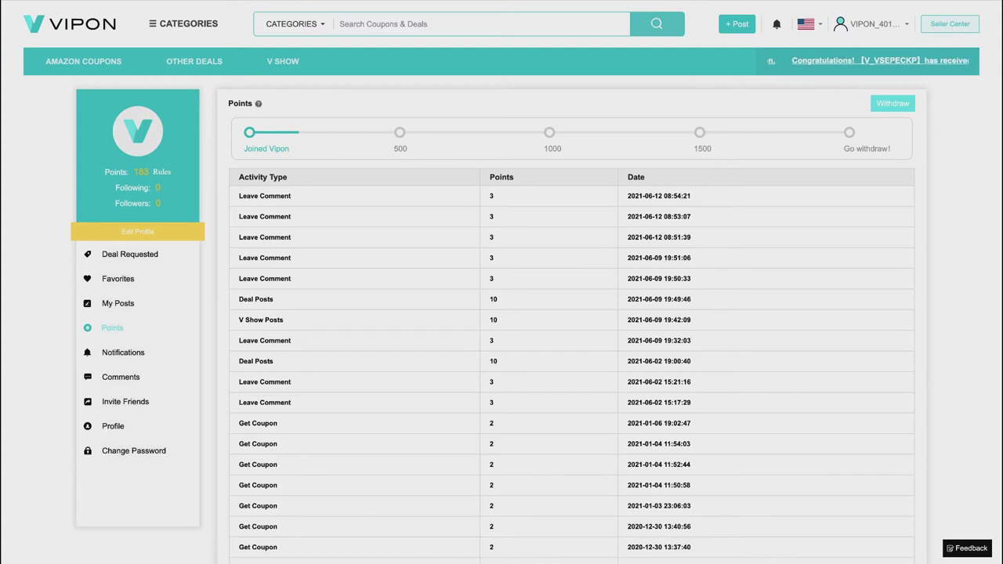
Step: Open the V Show article "5 great-deal items to spoil yourself!" and go to its comment area
{"action": "left_click", "coordinate": [281, 62]}
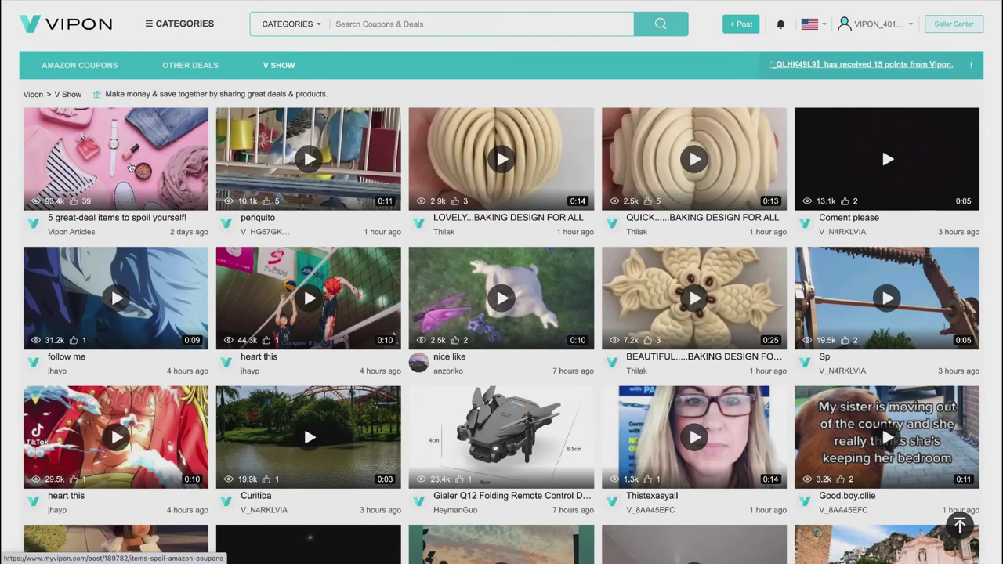
{"action": "left_click", "coordinate": [130, 167]}
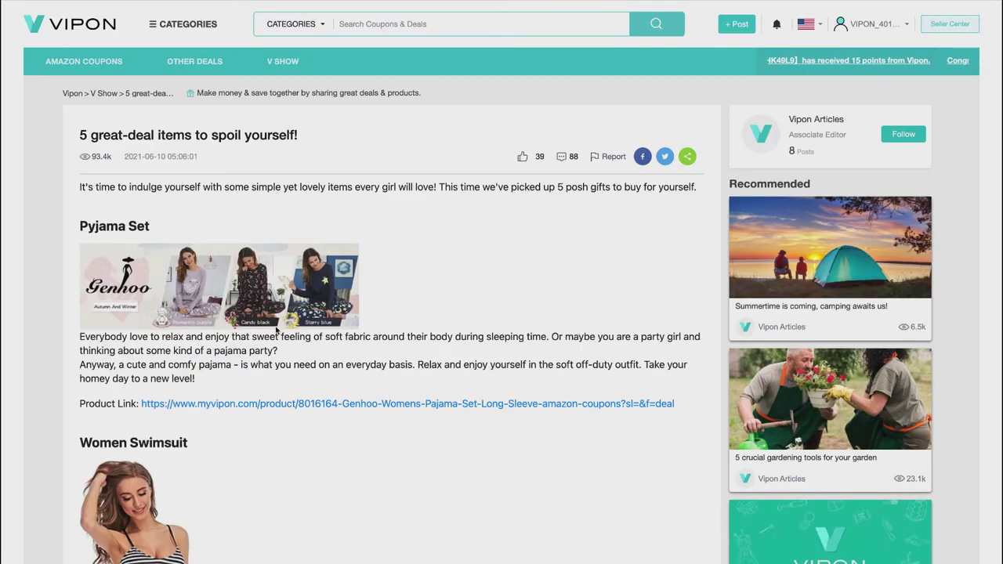
{"action": "scroll", "coordinate": [458, 336], "scroll_direction": "down", "scroll_amount": 10}
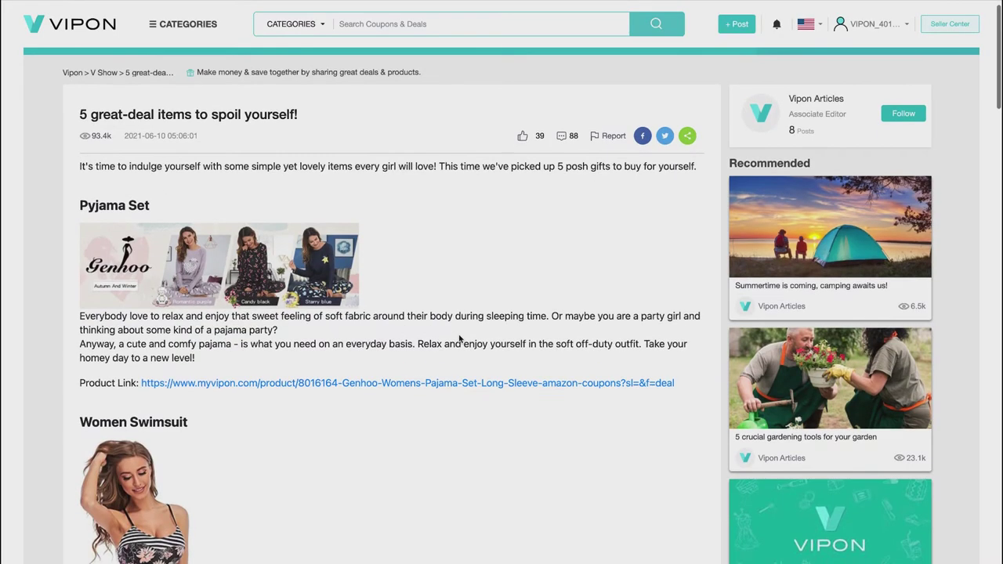
{"action": "scroll", "coordinate": [460, 339], "scroll_direction": "down", "scroll_amount": 12}
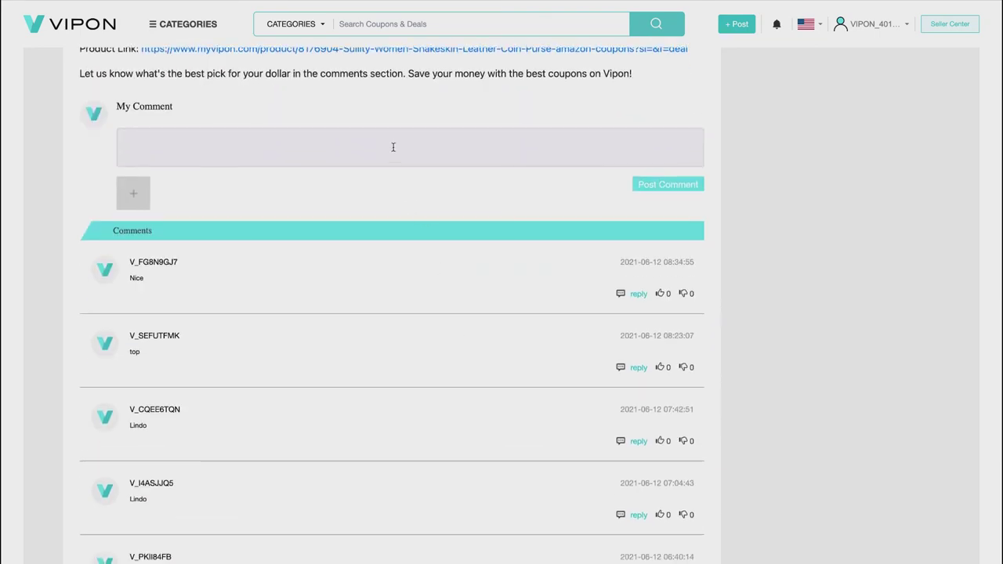
Step: Post the comment "Nice finds" on the V Show article
{"action": "left_click", "coordinate": [393, 148]}
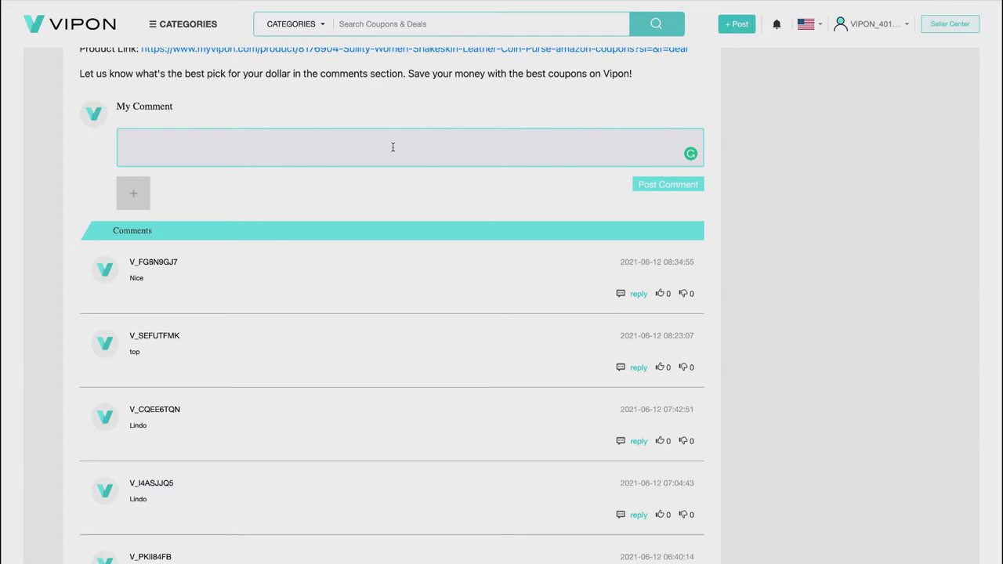
{"action": "type", "text": "Nice finds"}
{"action": "left_click", "coordinate": [658, 188]}
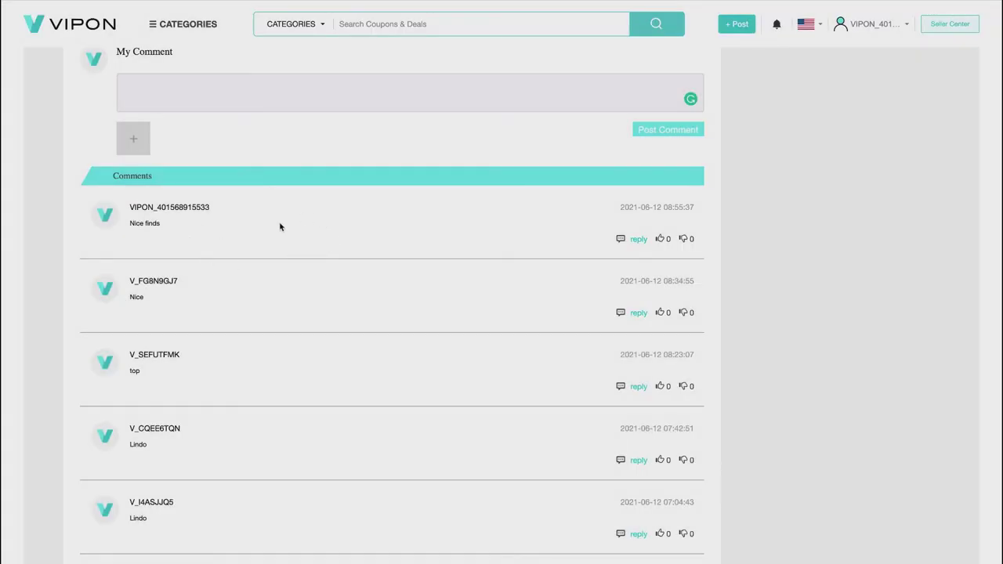
{"action": "scroll", "coordinate": [279, 228], "scroll_direction": "up", "scroll_amount": 1}
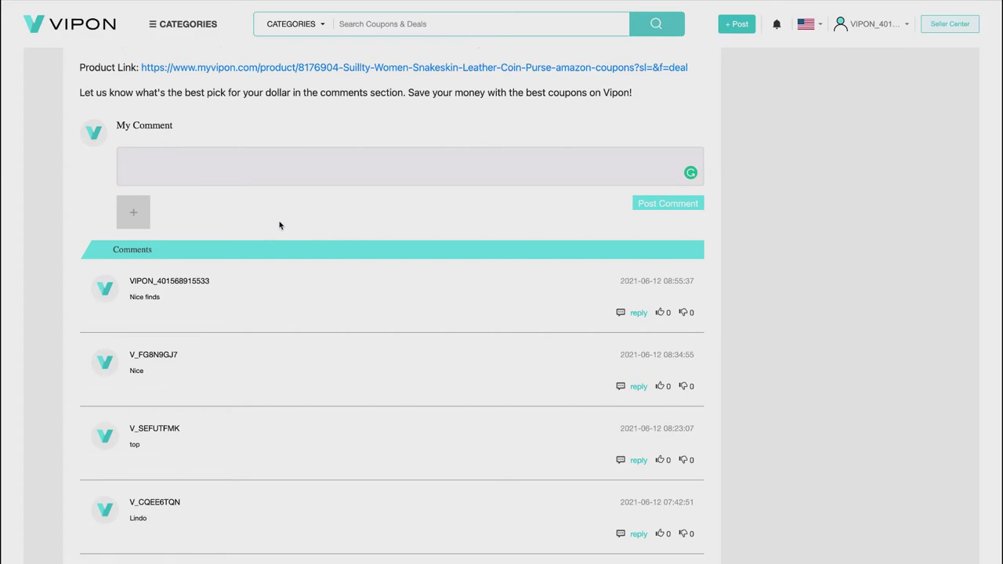
{"action": "scroll", "coordinate": [280, 227], "scroll_direction": "up", "scroll_amount": 20}
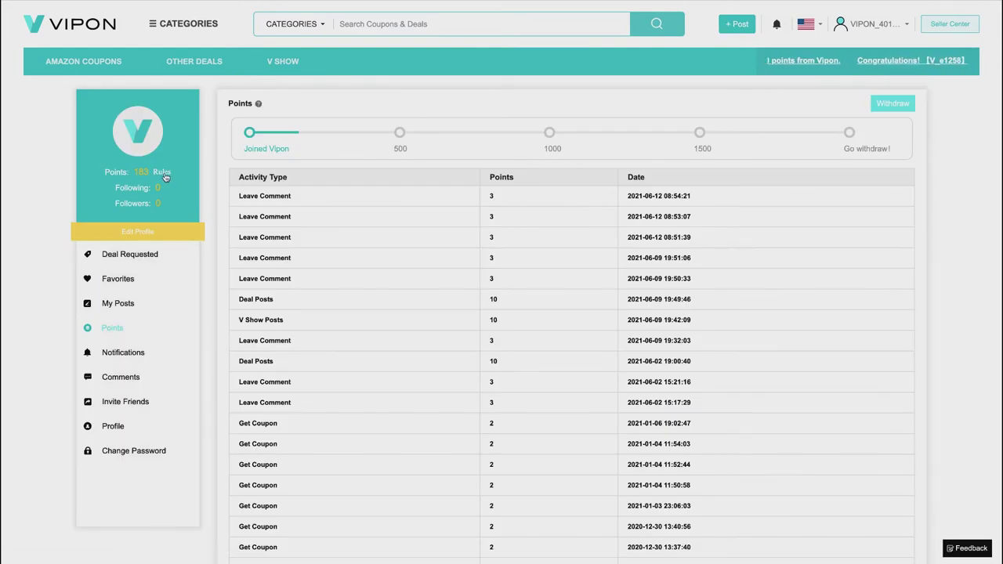
Step: Open the points rules and list the help center's FAQ-DESKTOP questions
{"action": "left_click", "coordinate": [164, 174]}
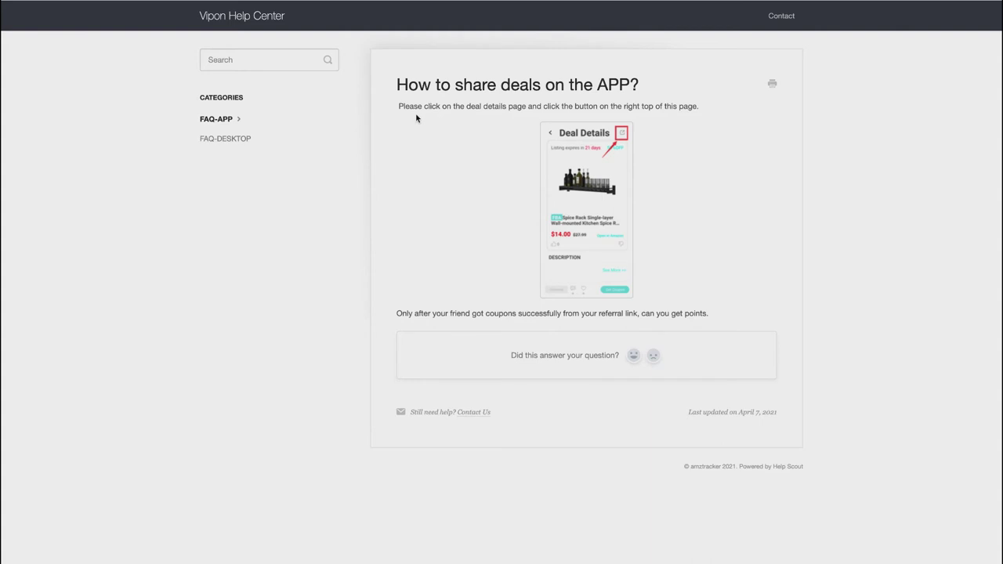
{"action": "left_click", "coordinate": [224, 140]}
Step: Search the help center for "share deals" and open the article "How to share deals on the APP?"
{"action": "left_click", "coordinate": [245, 62]}
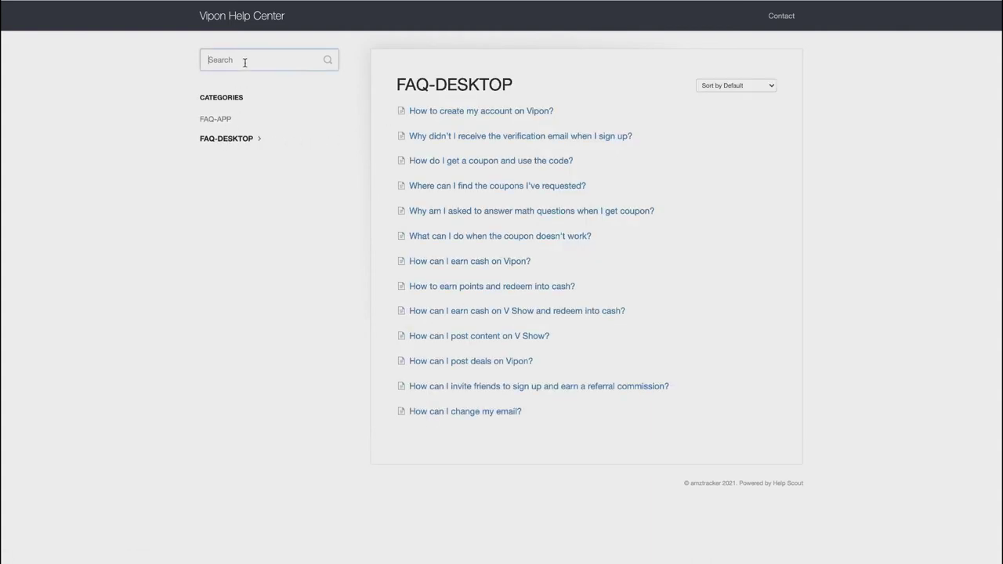
{"action": "type", "text": "share "}
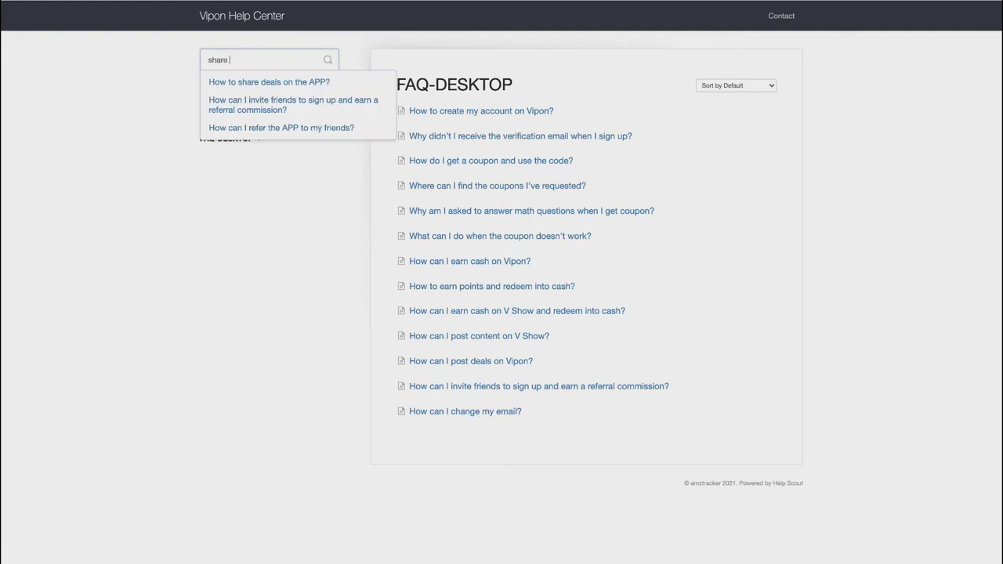
{"action": "type", "text": "deals"}
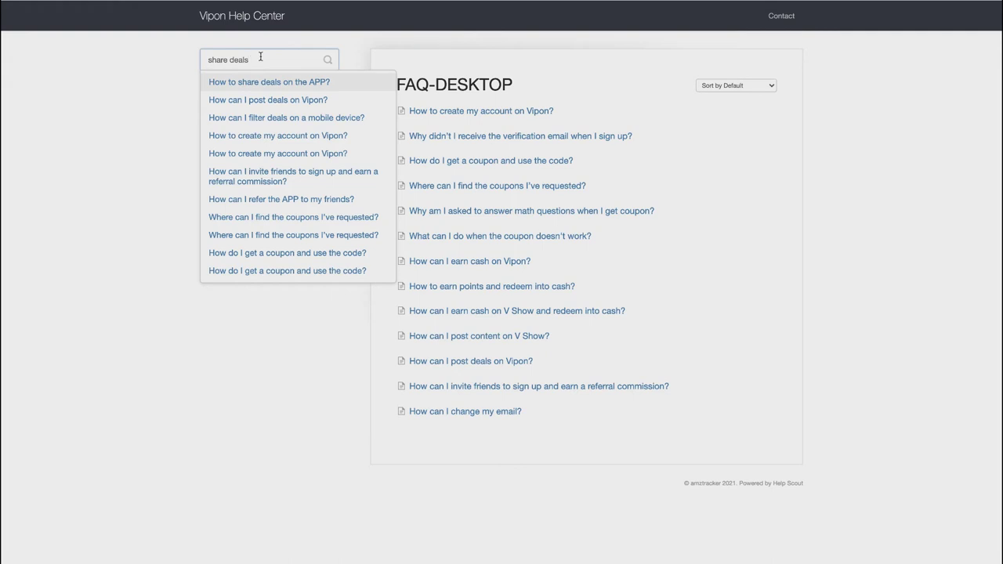
{"action": "key", "text": "Return"}
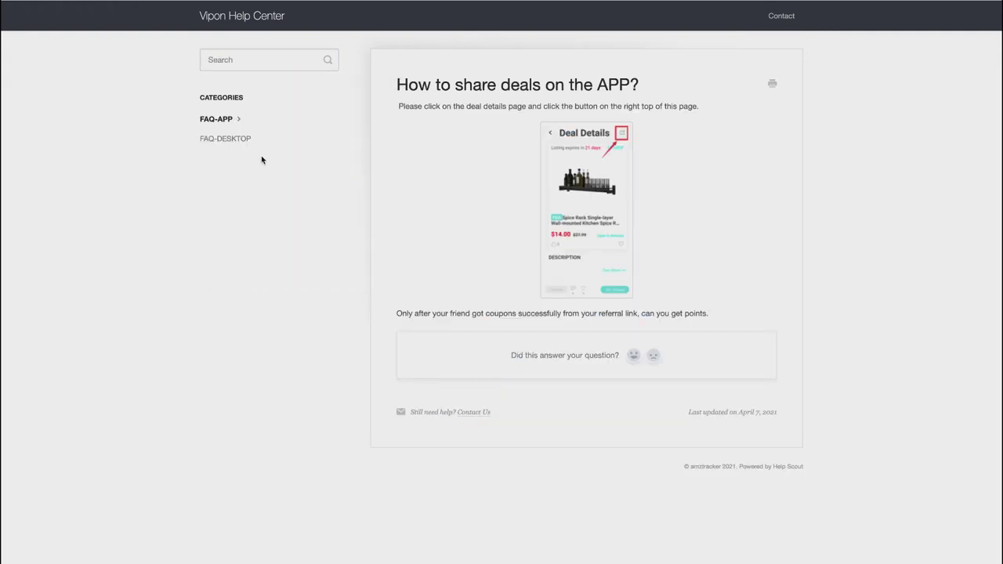
{"action": "left_click", "coordinate": [250, 60]}
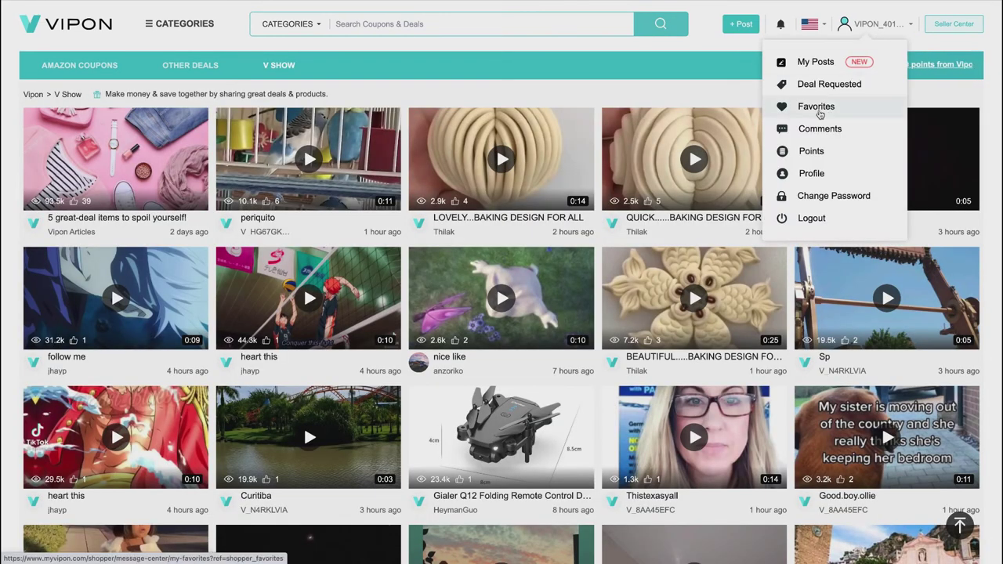
Step: Show the account's own posts and open the V Show rules
{"action": "left_click", "coordinate": [812, 65]}
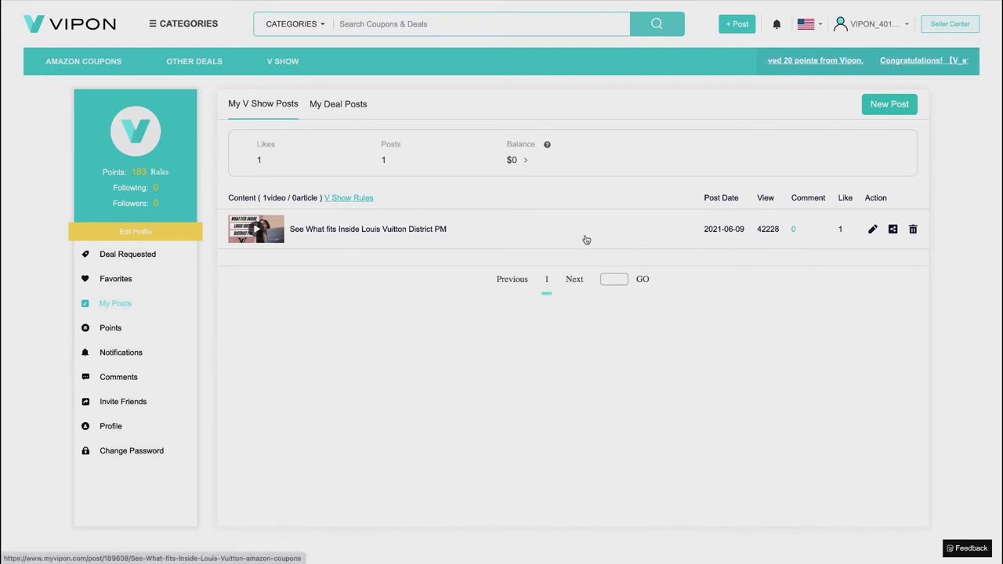
{"action": "left_click", "coordinate": [354, 198]}
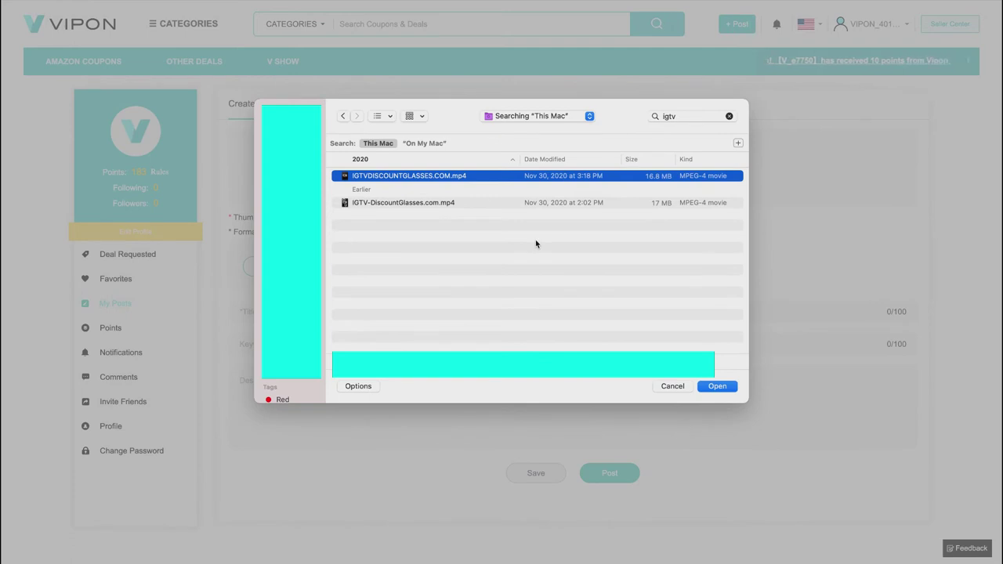
Step: Upload the video IGTVDISCOUNTGLASSES.COM.mp4 to the new post with "Best Online Eyewear _ discountglasses.com.png" as its thumbnail
{"action": "left_click", "coordinate": [721, 387]}
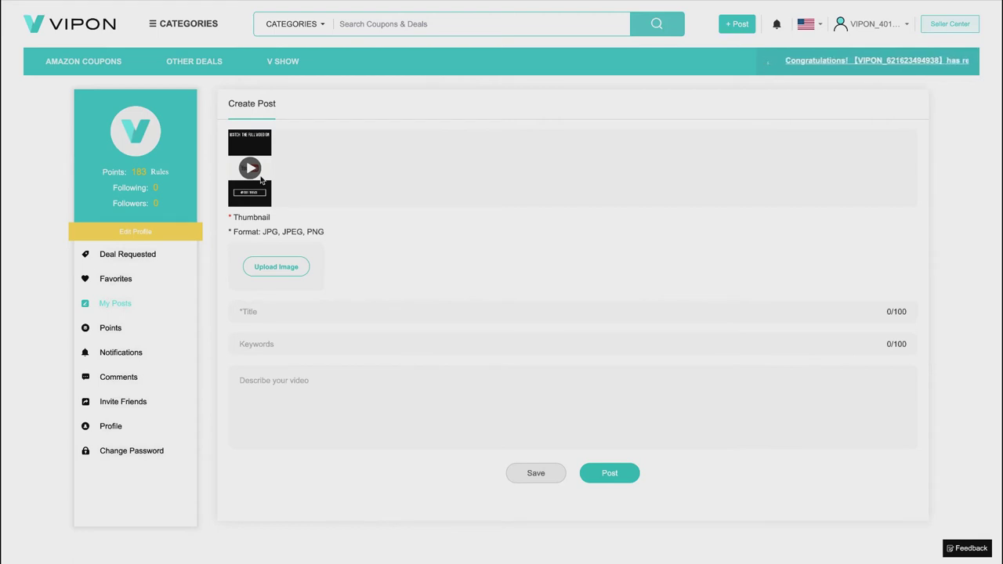
{"action": "left_click", "coordinate": [275, 267]}
{"action": "type", "text": "discount"}
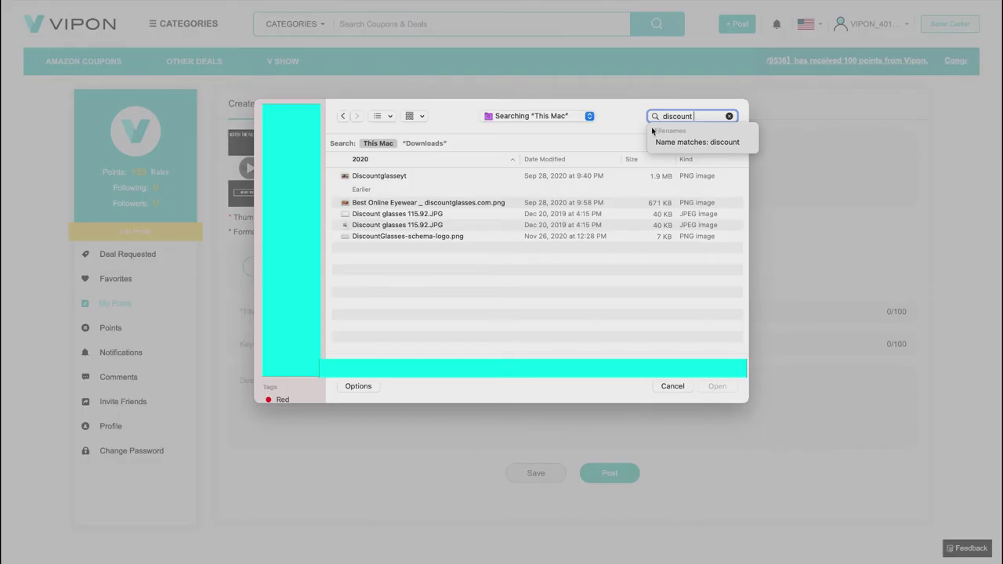
{"action": "left_click", "coordinate": [467, 205]}
{"action": "left_click", "coordinate": [466, 206]}
{"action": "left_click", "coordinate": [712, 388]}
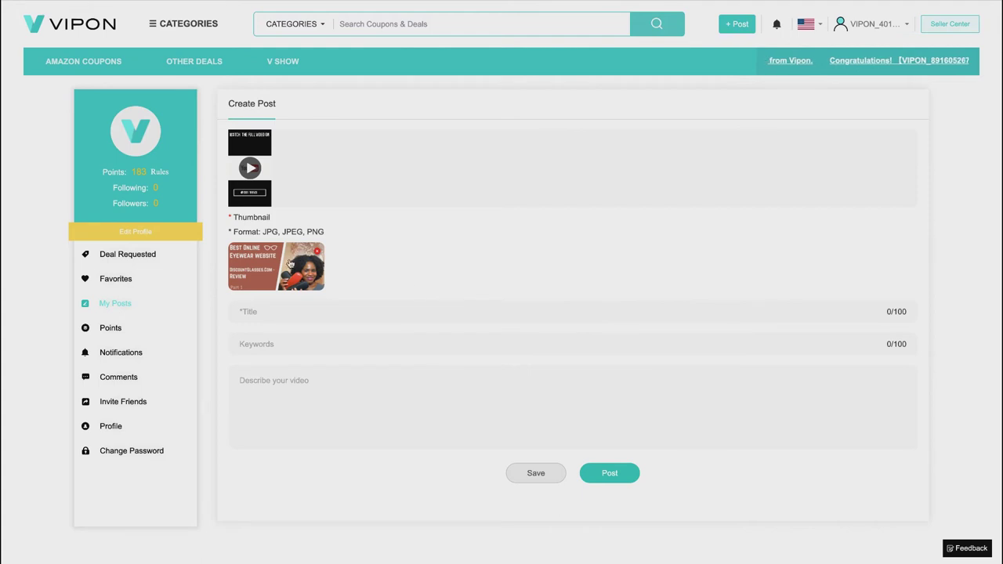
Step: Title the video post "Best Online Eyewear Website"
{"action": "left_click", "coordinate": [292, 315]}
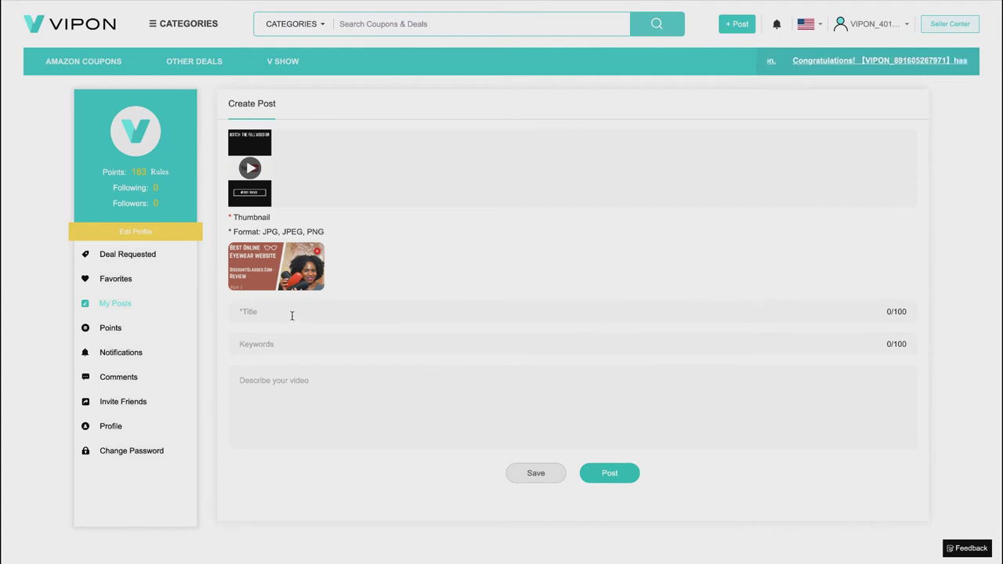
{"action": "type", "text": "Best"}
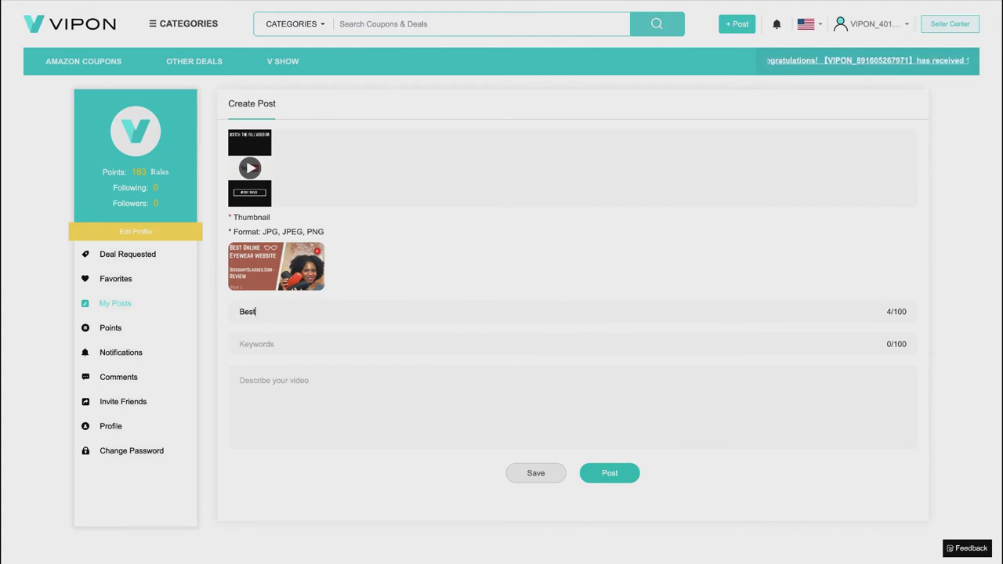
{"action": "type", "text": " discount"}
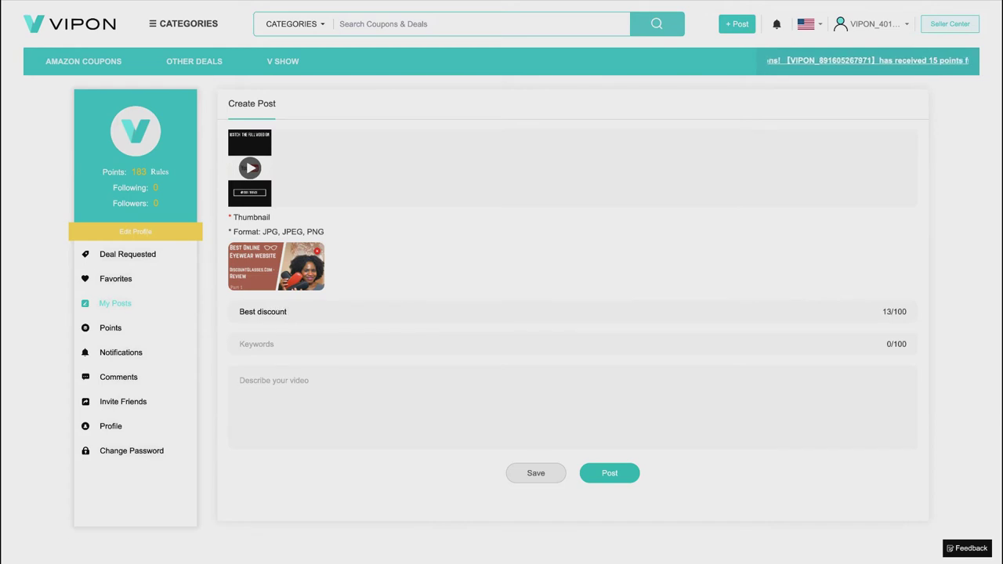
{"action": "key", "text": "BackSpace"}
{"action": "key", "text": "BackSpace"}
{"action": "key", "text": "BackSpace"}
{"action": "key", "text": "BackSpace"}
{"action": "key", "text": "BackSpace"}
{"action": "key", "text": "BackSpace"}
{"action": "key", "text": "BackSpace"}
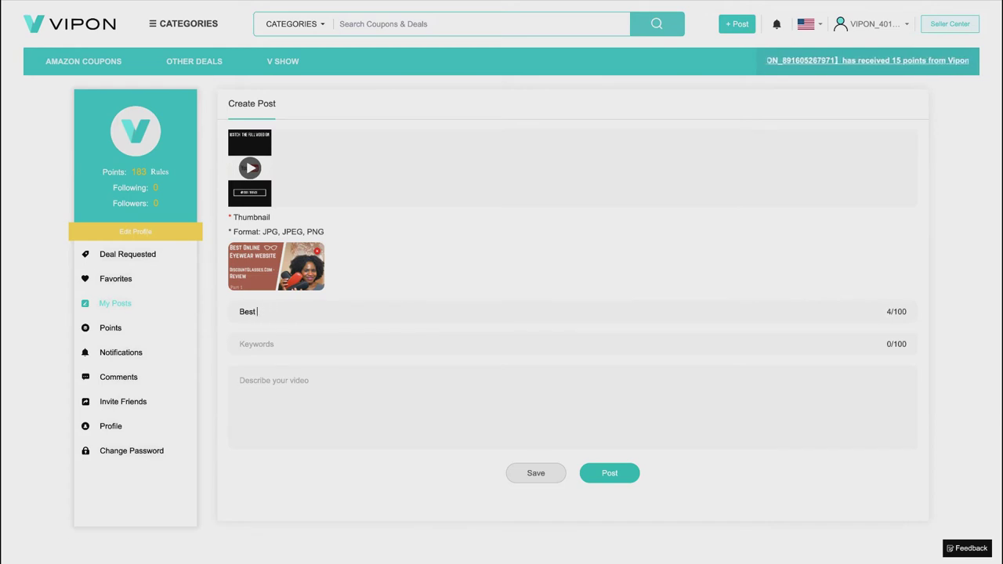
{"action": "type", "text": "Online Eyewear Website"}
Step: Set the keywords to "eyewear, glasses" and publish the video post
{"action": "key", "text": "Tab"}
{"action": "type", "text": "eyewear, glasses"}
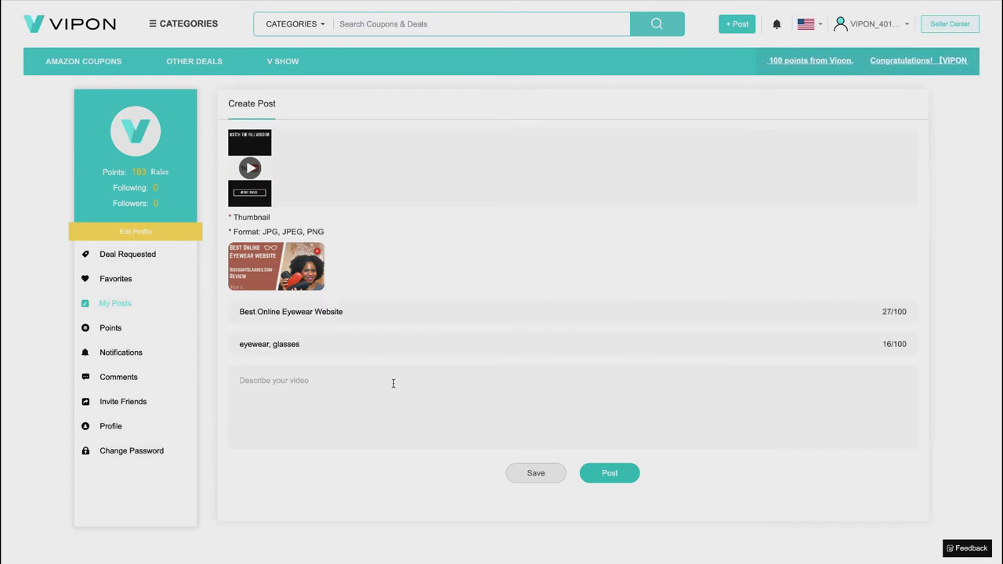
{"action": "left_click", "coordinate": [611, 474]}
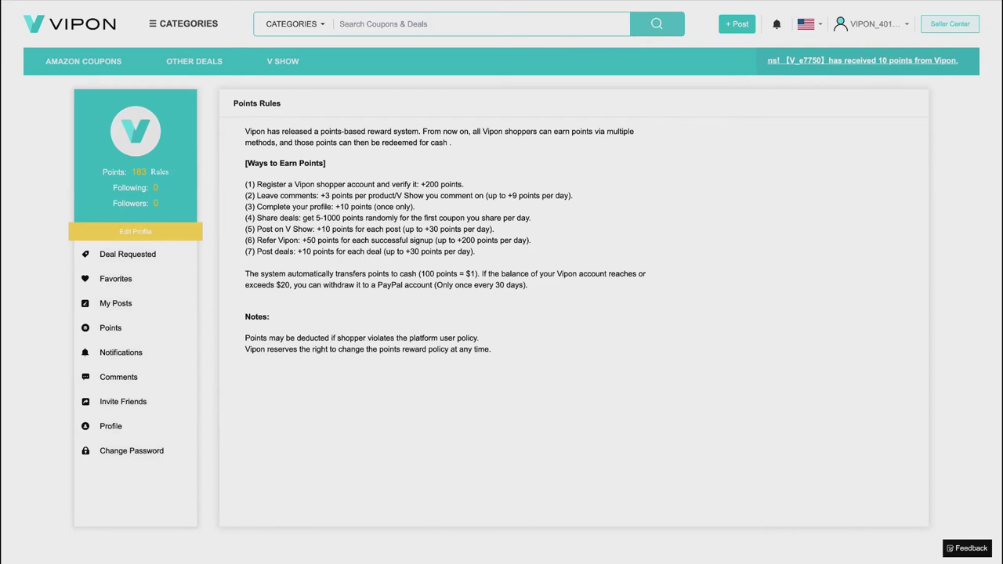
Step: Start a new article from the account's posts and upload "Screen Shot 2021-06-02 at 7.59.56 PM" as its cover image
{"action": "left_click", "coordinate": [115, 303]}
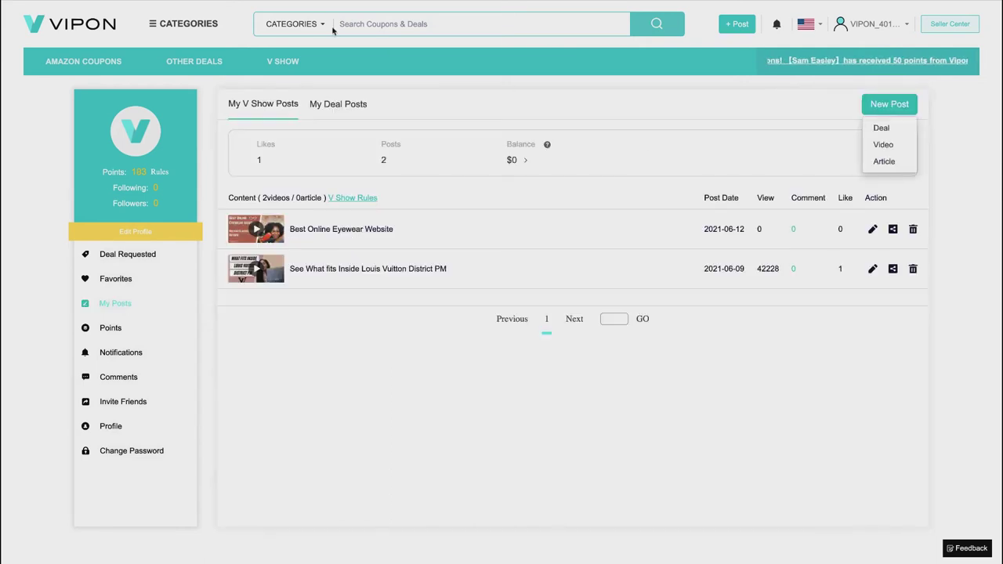
{"action": "left_click", "coordinate": [885, 162]}
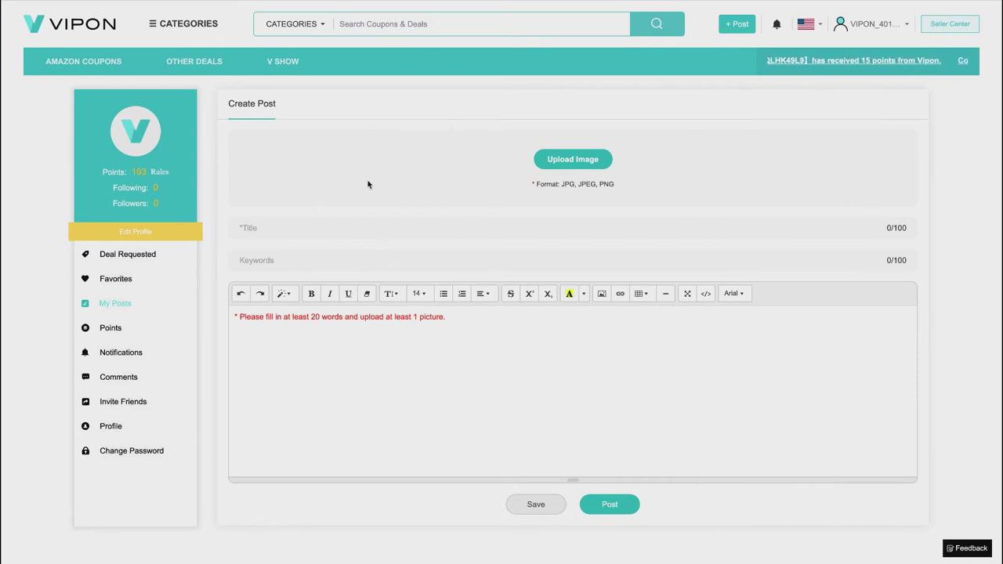
{"action": "left_click", "coordinate": [576, 162]}
{"action": "left_click", "coordinate": [386, 233]}
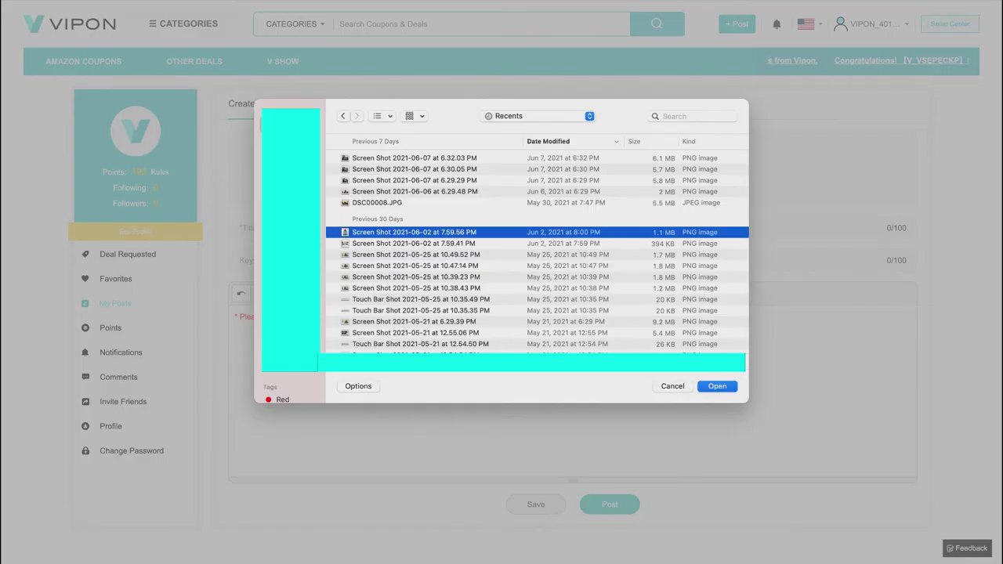
{"action": "left_click", "coordinate": [715, 385]}
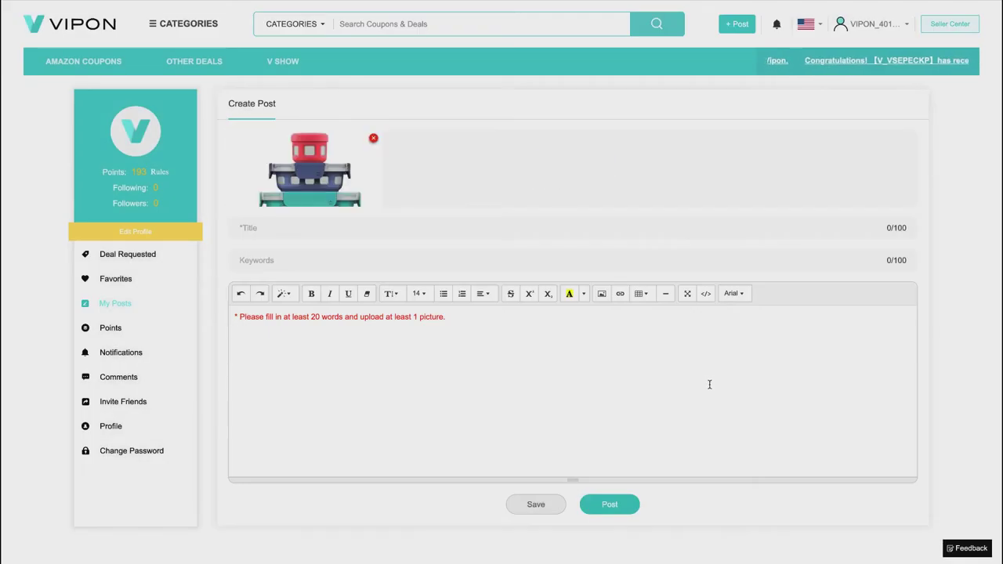
Step: Title the article "Storage containers", with keywords "food storage" and body "These are great food containers from Target. Check them out."
{"action": "left_click", "coordinate": [378, 315]}
{"action": "left_click", "coordinate": [387, 227]}
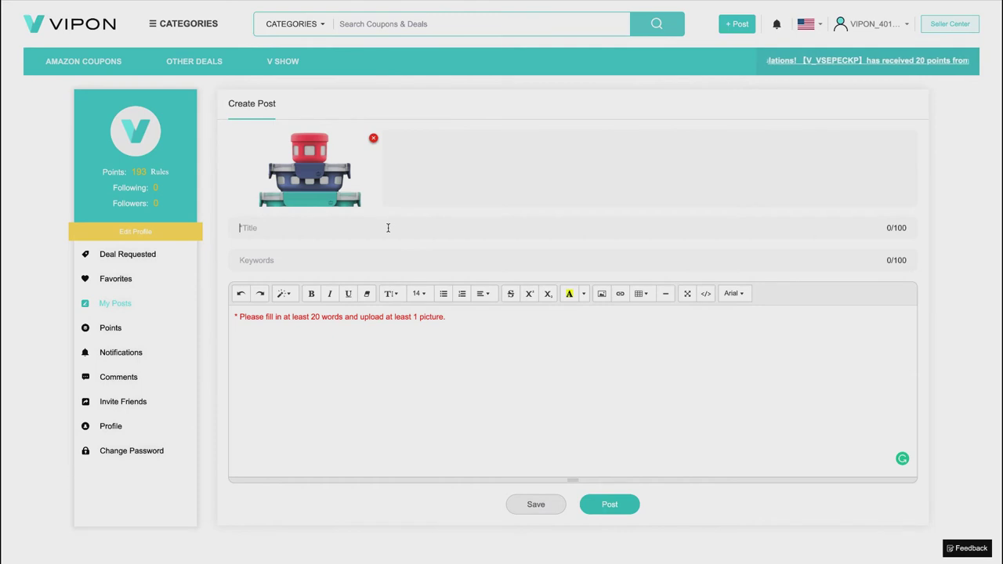
{"action": "type", "text": "Storage containers"}
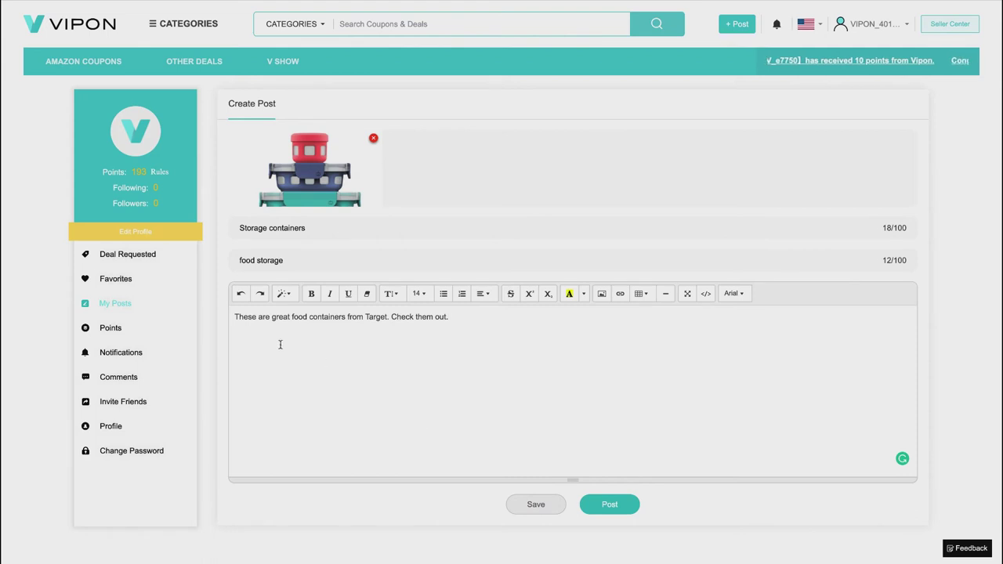
Step: Append "Find them on Target's website and try them out if you're looking for colorful storage containers for your home." and submit the article
{"action": "left_click", "coordinate": [622, 513]}
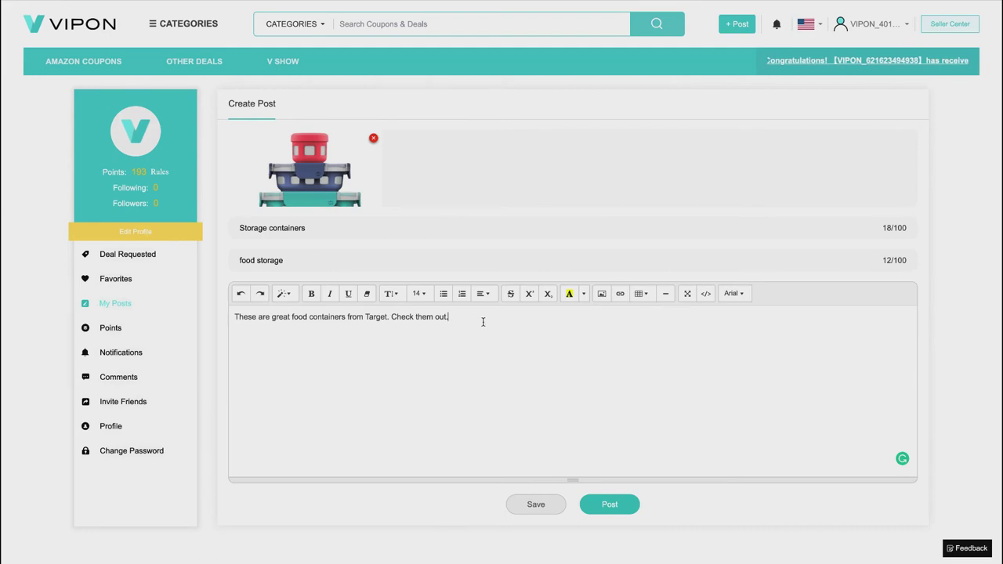
{"action": "type", "text": "Find them on Target's website and try them out if you're looking for colorful storage containers for your home."}
{"action": "left_click", "coordinate": [610, 508]}
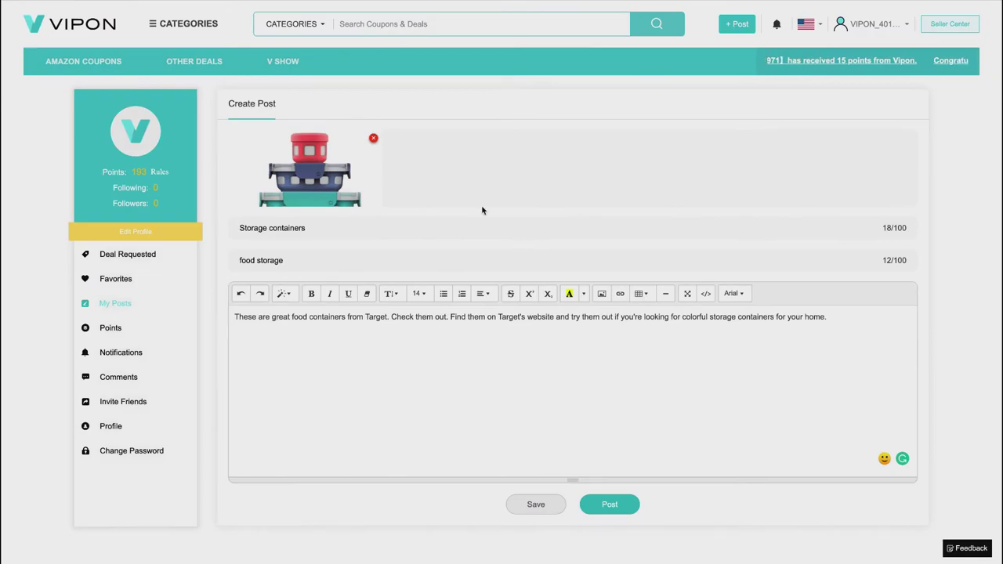
Step: Insert the image "Screen Shot 2021-06-02 at 7.59.41 PM" below the article's text and publish the article
{"action": "left_click", "coordinate": [482, 210]}
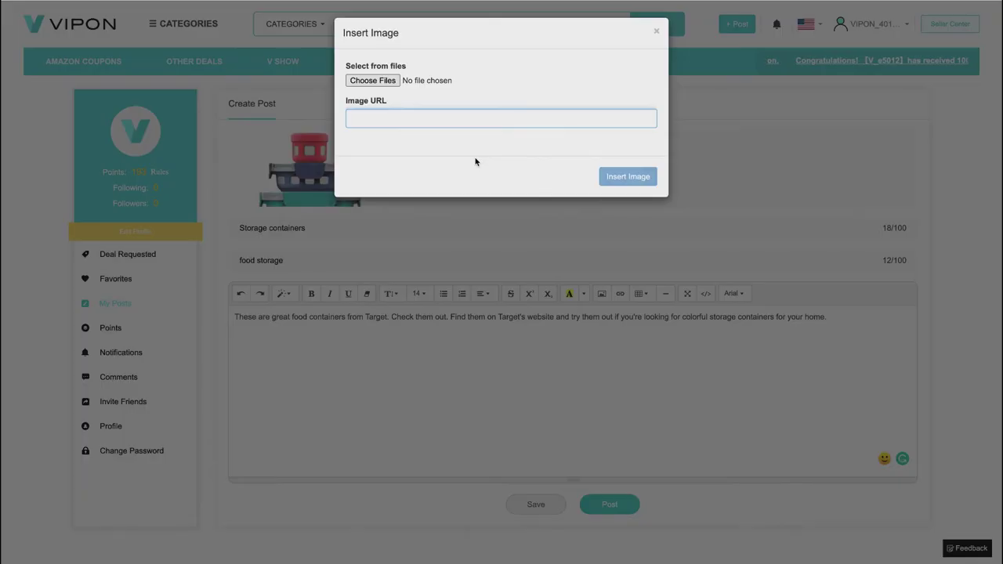
{"action": "left_click", "coordinate": [373, 81]}
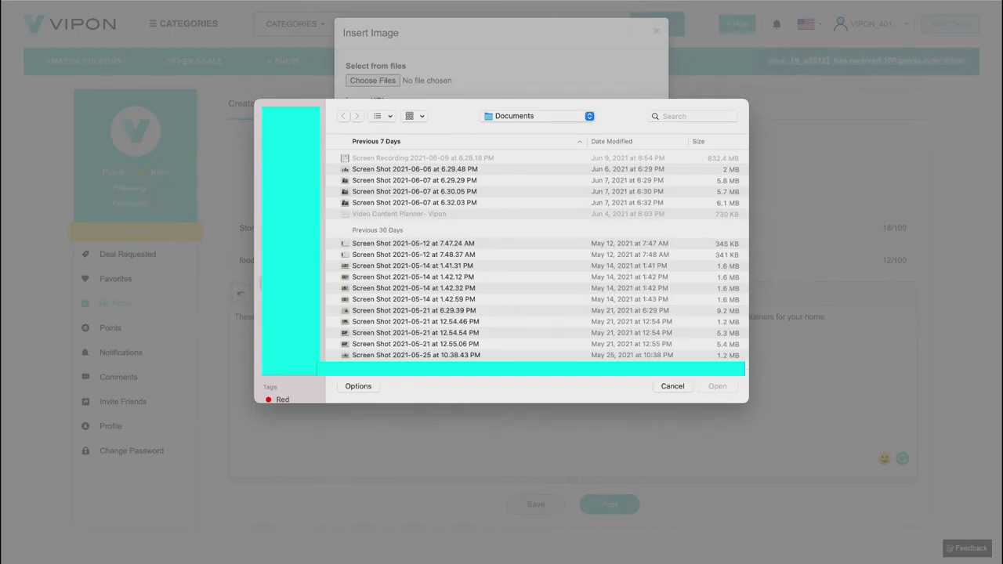
{"action": "key", "text": "shift+super+f"}
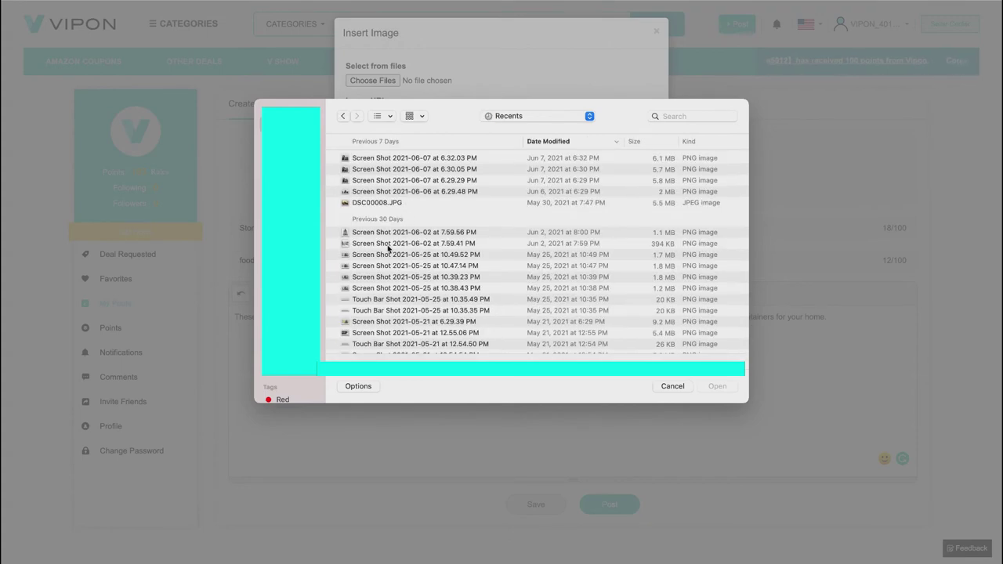
{"action": "left_click", "coordinate": [387, 244]}
{"action": "left_click", "coordinate": [715, 386]}
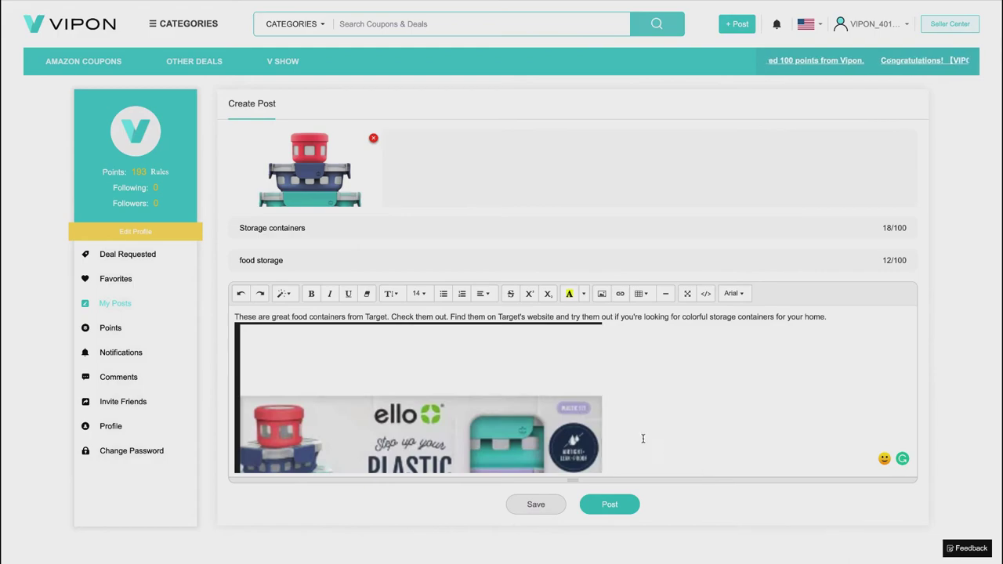
{"action": "left_click", "coordinate": [610, 505]}
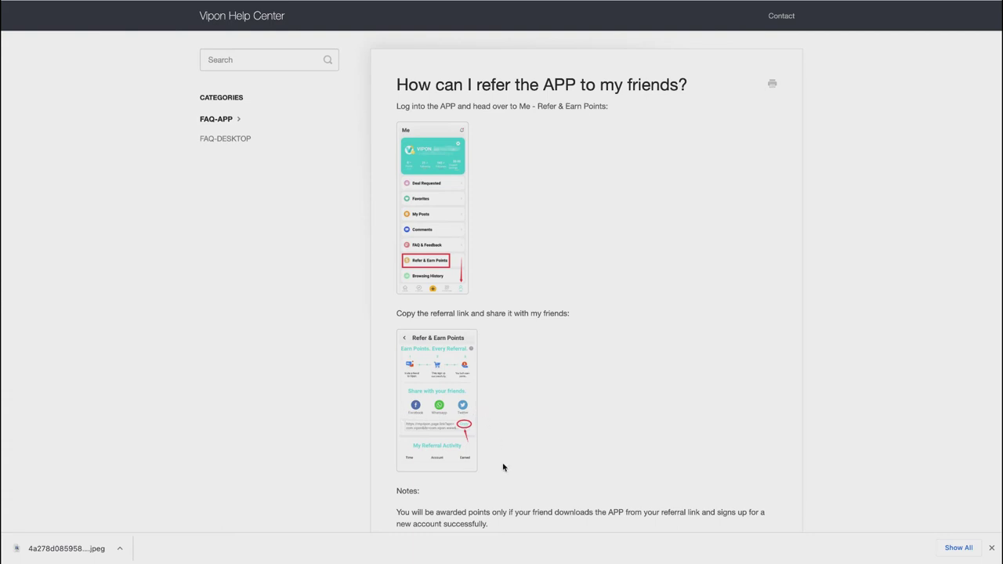
Step: Read the help article "How can I refer the APP to my friends?" including its notes, and return to the points rules
{"action": "scroll", "coordinate": [504, 466], "scroll_direction": "down", "scroll_amount": 2}
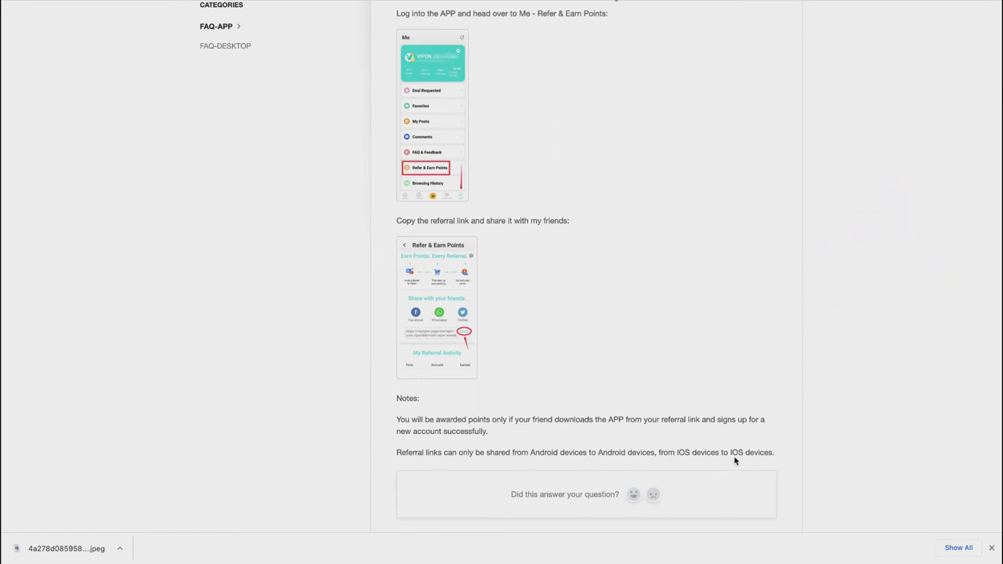
{"action": "scroll", "coordinate": [731, 273], "scroll_direction": "up", "scroll_amount": 2}
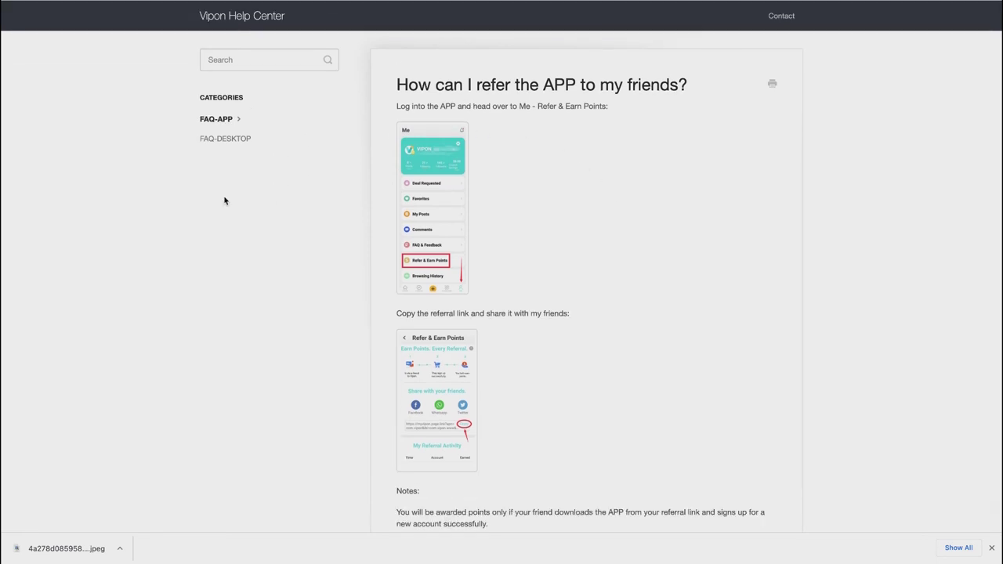
{"action": "key", "text": "ctrl+Tab"}
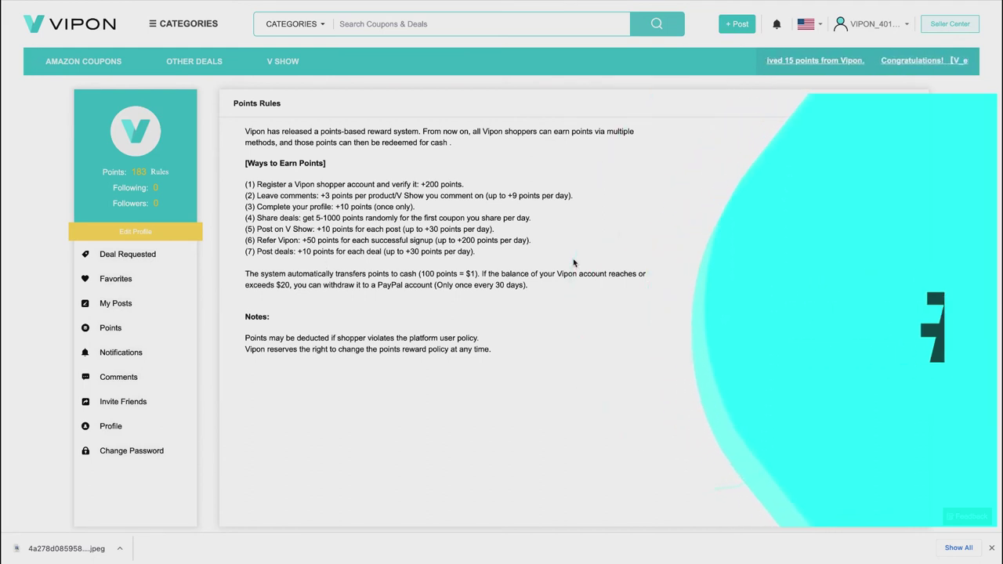
Step: Show the account's own deal posts and reopen the points rules
{"action": "mouse_move", "coordinate": [869, 24]}
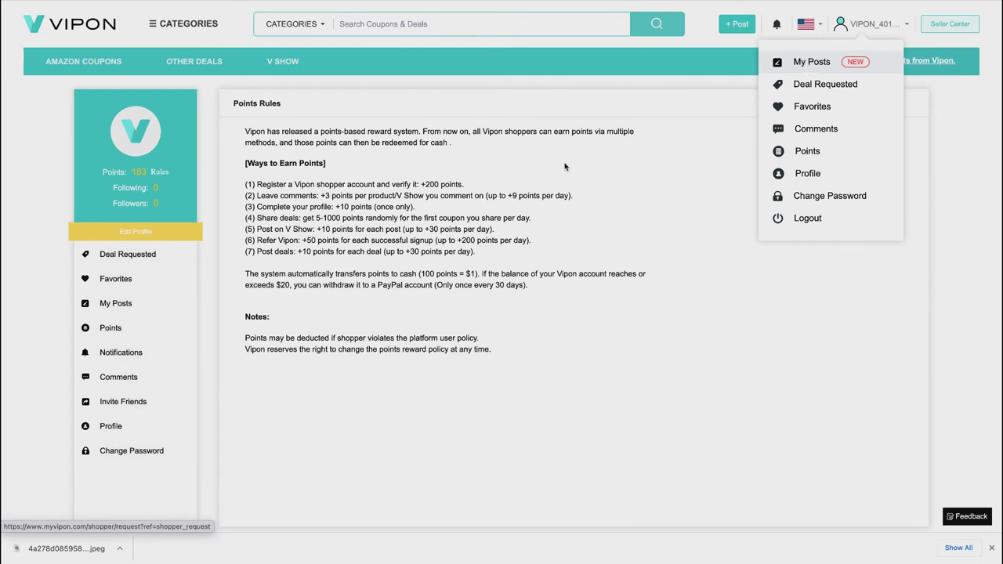
{"action": "left_click", "coordinate": [110, 303]}
{"action": "left_click", "coordinate": [337, 104]}
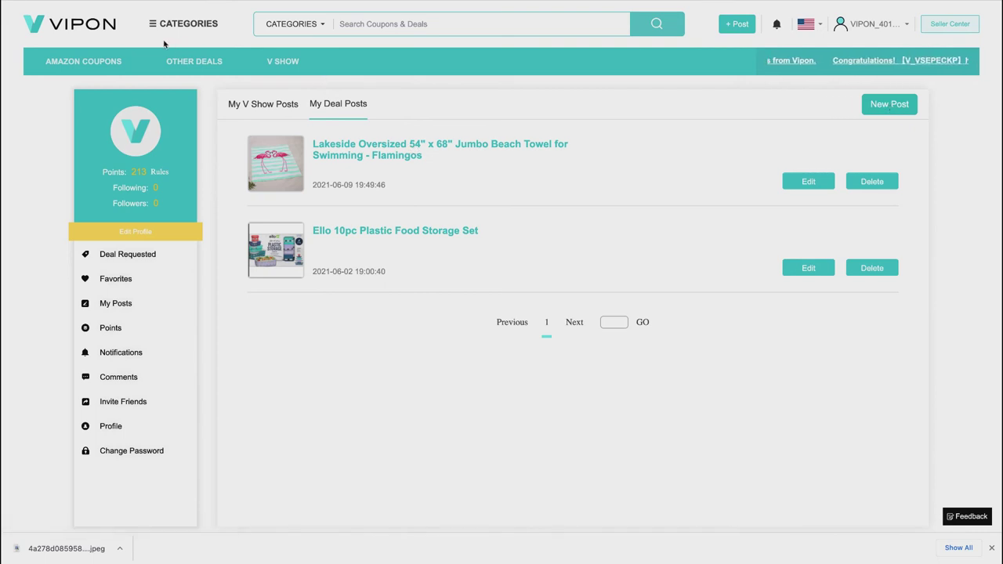
{"action": "left_click", "coordinate": [160, 171]}
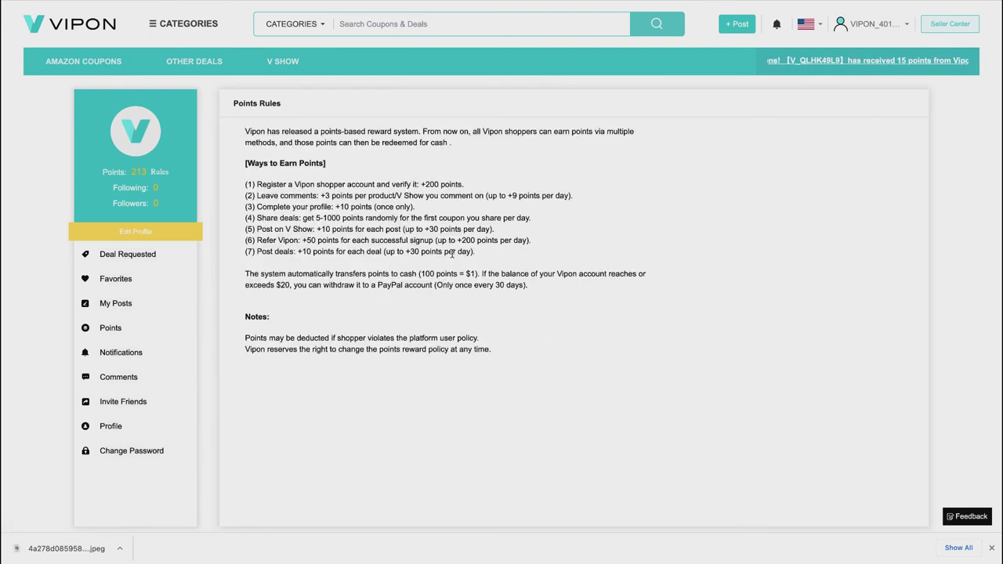
Step: Start a new deal post titled "Women's Natalia Microsuede Pointed Toe Block Heeled Pumps - A New Day™"
{"action": "left_click", "coordinate": [116, 305]}
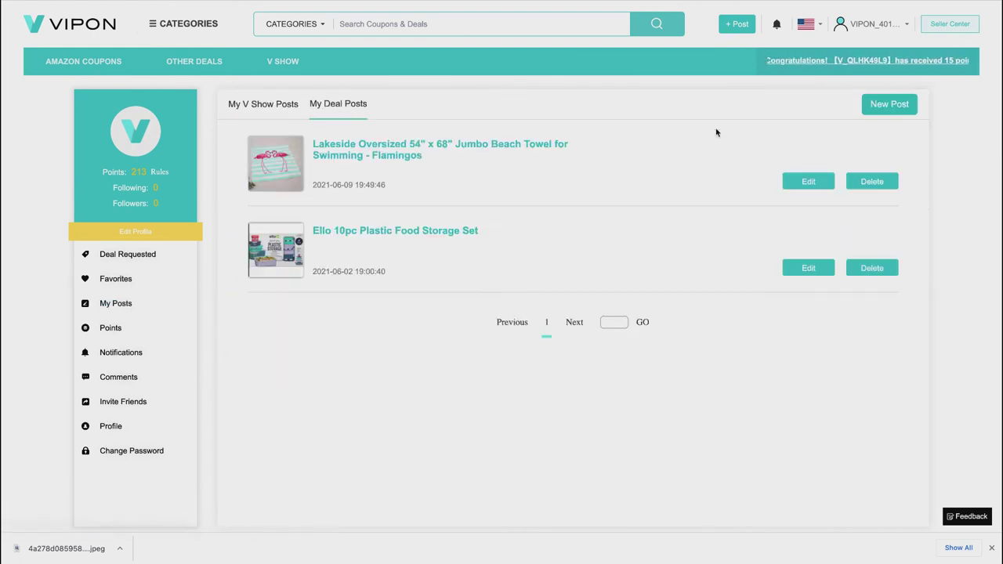
{"action": "left_click", "coordinate": [875, 109]}
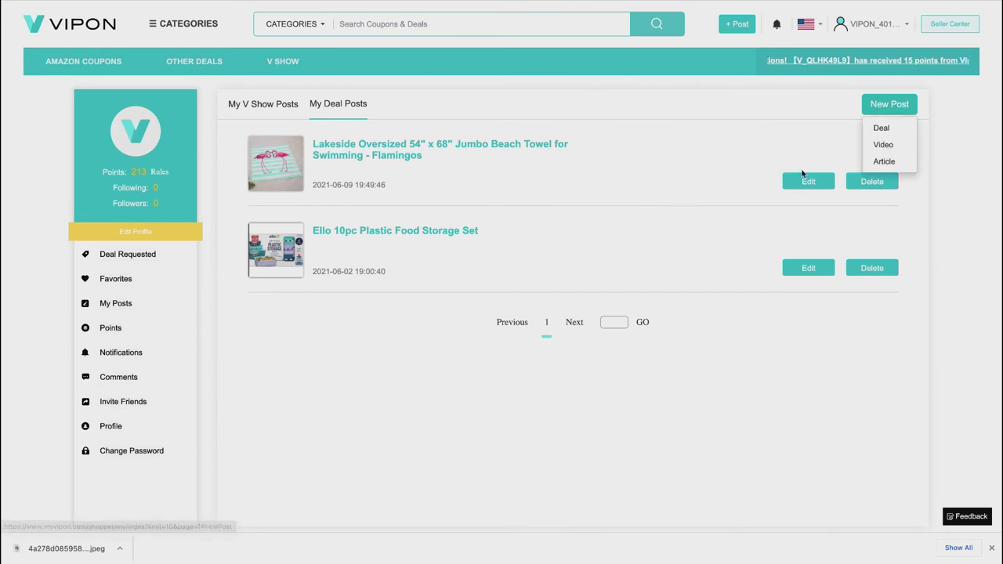
{"action": "left_click", "coordinate": [893, 130]}
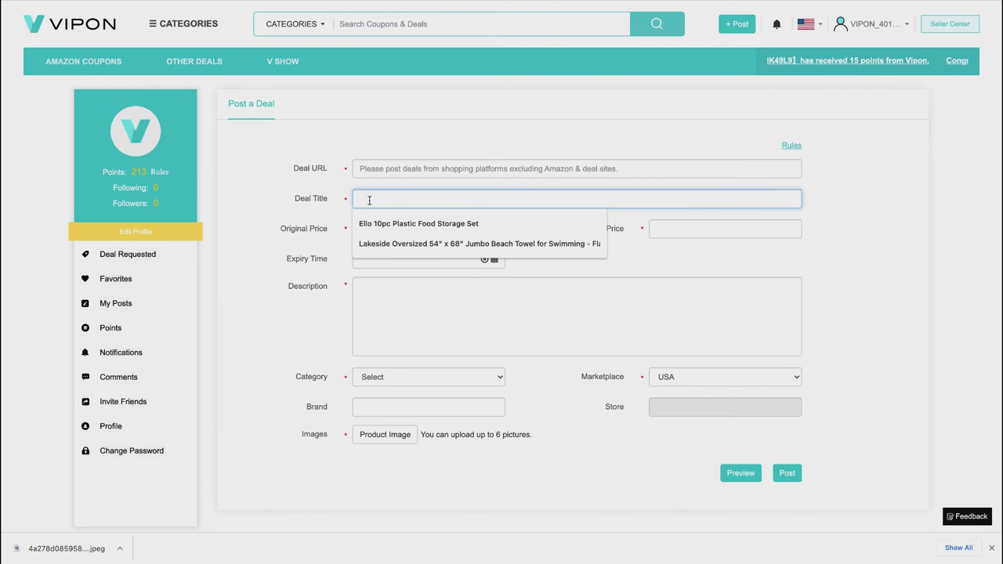
{"action": "type", "text": "Women's Natalia Microsuede Pointed Toe Block Heeled Pumps - A New Day™"}
{"action": "key", "text": "ctrl+shift+Tab"}
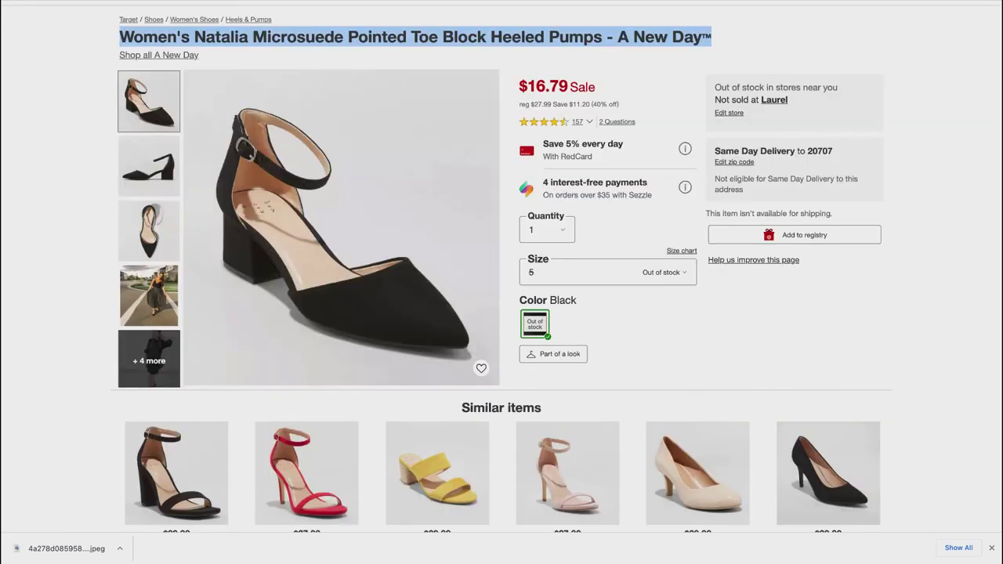
{"action": "key", "text": "ctrl+l"}
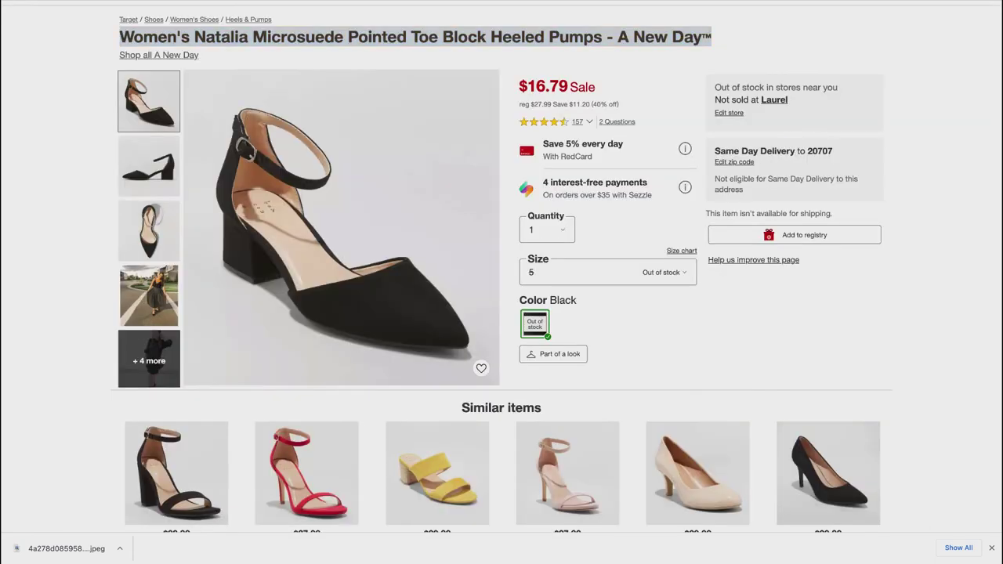
{"action": "key", "text": "ctrl+Tab"}
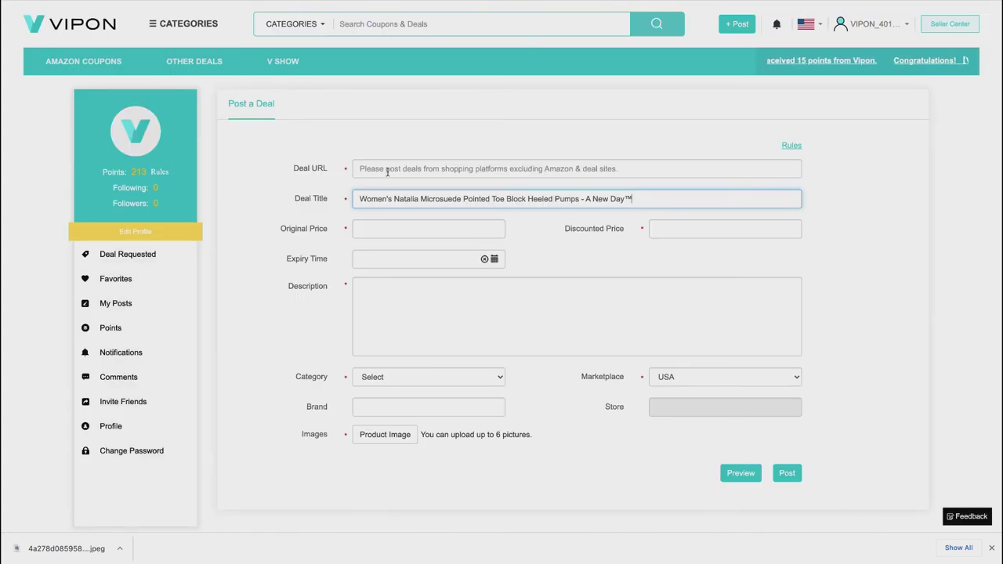
{"action": "left_click", "coordinate": [386, 169]}
{"action": "type", "text": "https://www.target.com/p/women-s-natalia-microsuede-pointed-toe-block-heeled-pumps-a-new-day/-/A-79582237"}
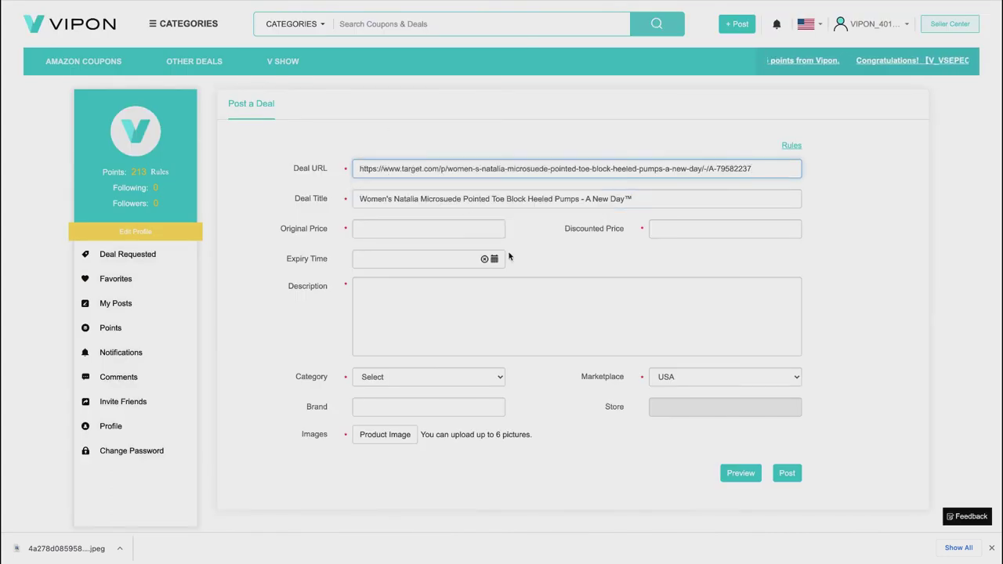
Step: Copy the pumps' regular price of 27.99 from the Target page into the deal's Original Price
{"action": "left_click", "coordinate": [409, 229]}
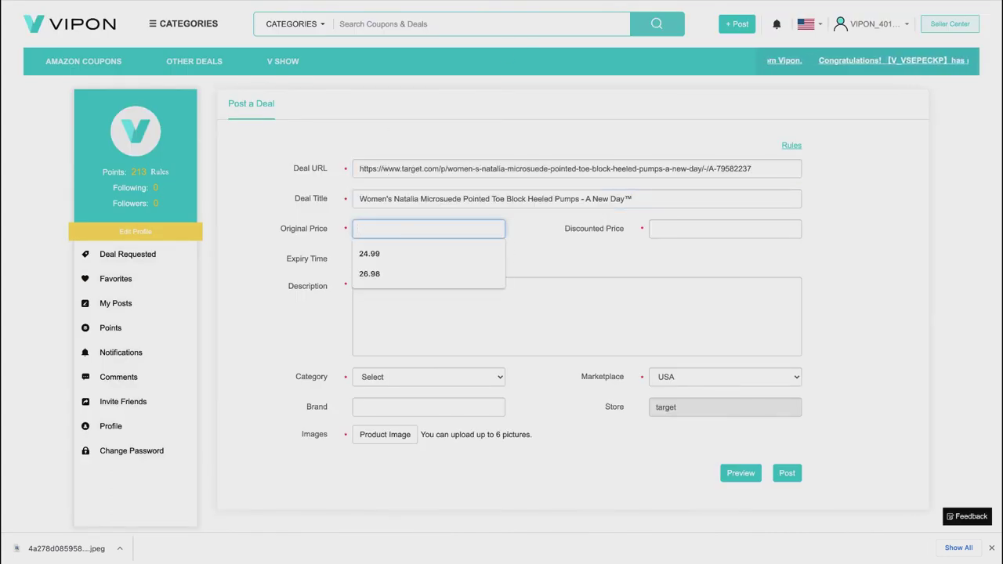
{"action": "key", "text": "ctrl+Tab"}
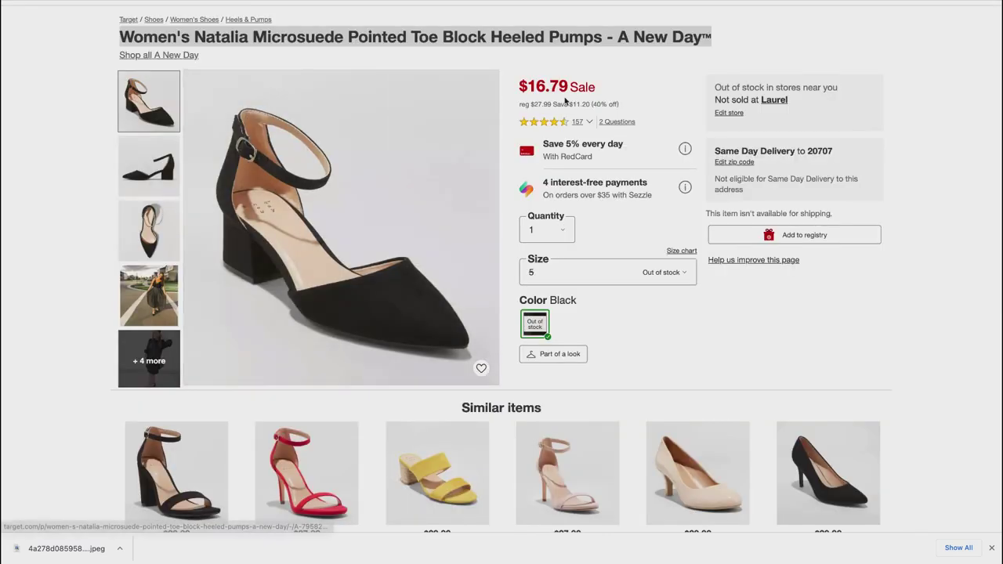
{"action": "left_click_drag", "start_coordinate": [533, 104], "coordinate": [552, 106]}
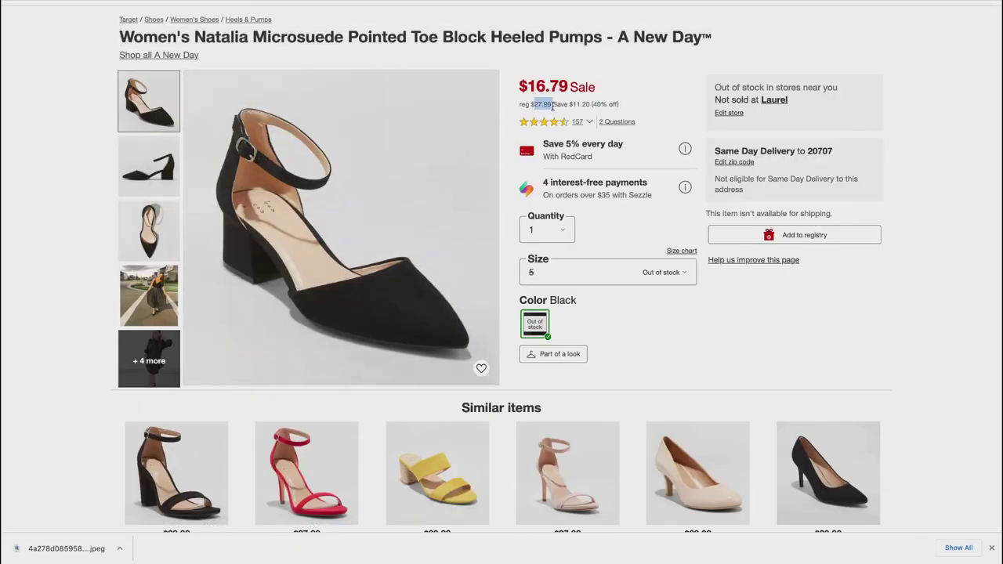
{"action": "key", "text": "ctrl+c"}
{"action": "key", "text": "ctrl+Tab"}
{"action": "key", "text": "ctrl+v"}
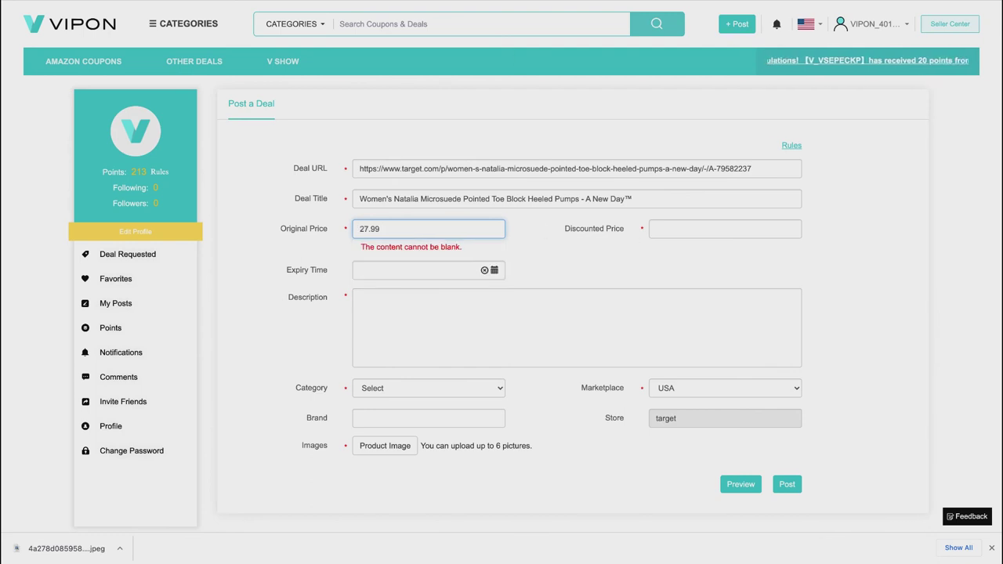
Step: Copy the sale price of 16.79 from the Target page into the deal's Discounted Price
{"action": "key", "text": "ctrl+Tab"}
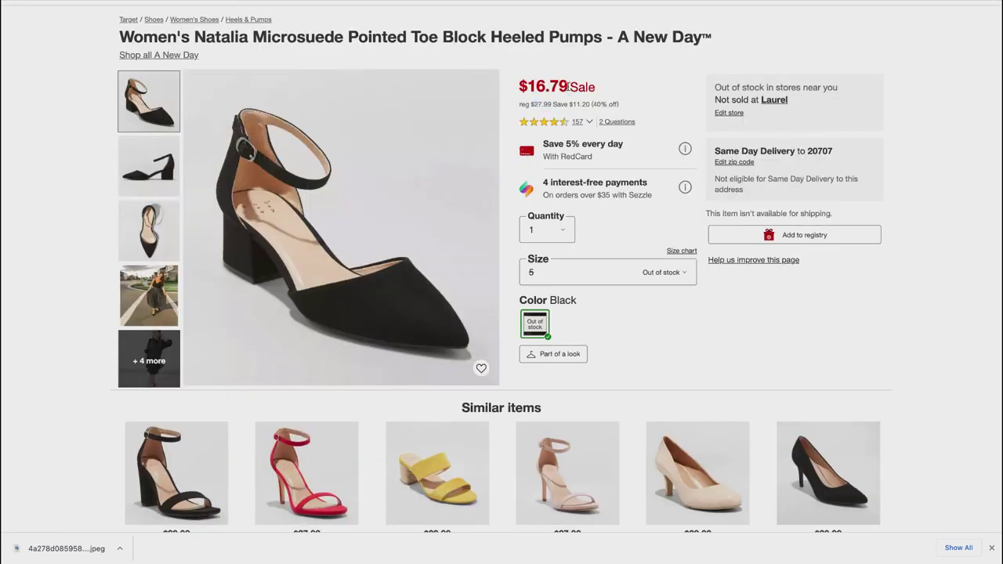
{"action": "left_click_drag", "start_coordinate": [569, 87], "coordinate": [529, 87]}
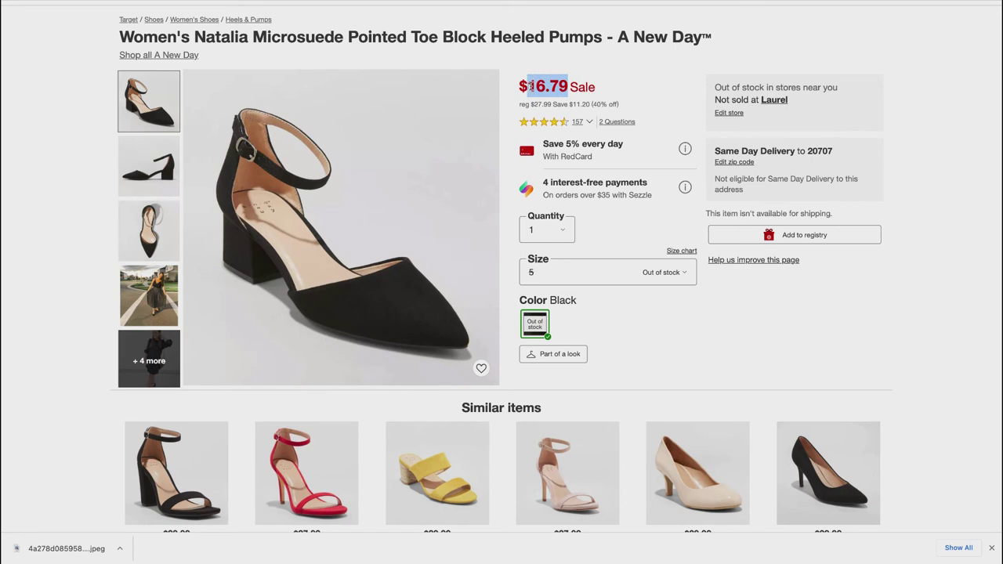
{"action": "key", "text": "ctrl+c"}
{"action": "key", "text": "ctrl+Tab"}
{"action": "left_click", "coordinate": [696, 230]}
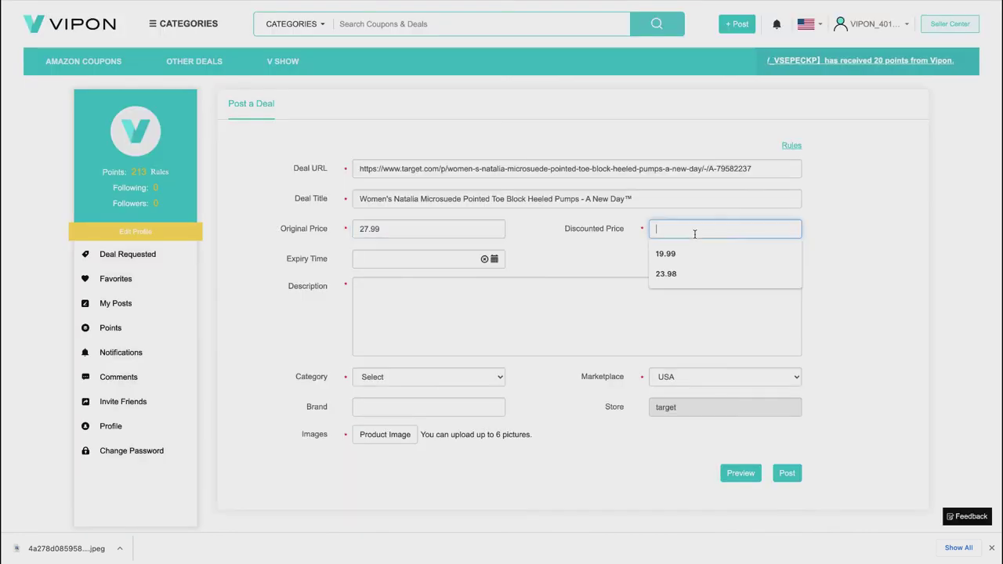
{"action": "key", "text": "ctrl+v"}
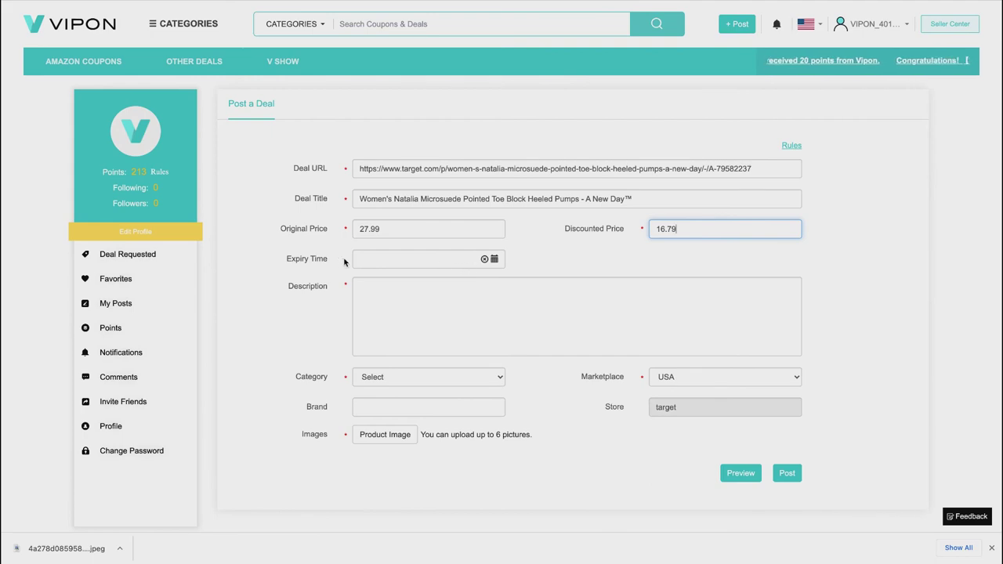
Step: Copy the full Description section from the Target page's item details into the deal's Description
{"action": "key", "text": "ctrl+Tab"}
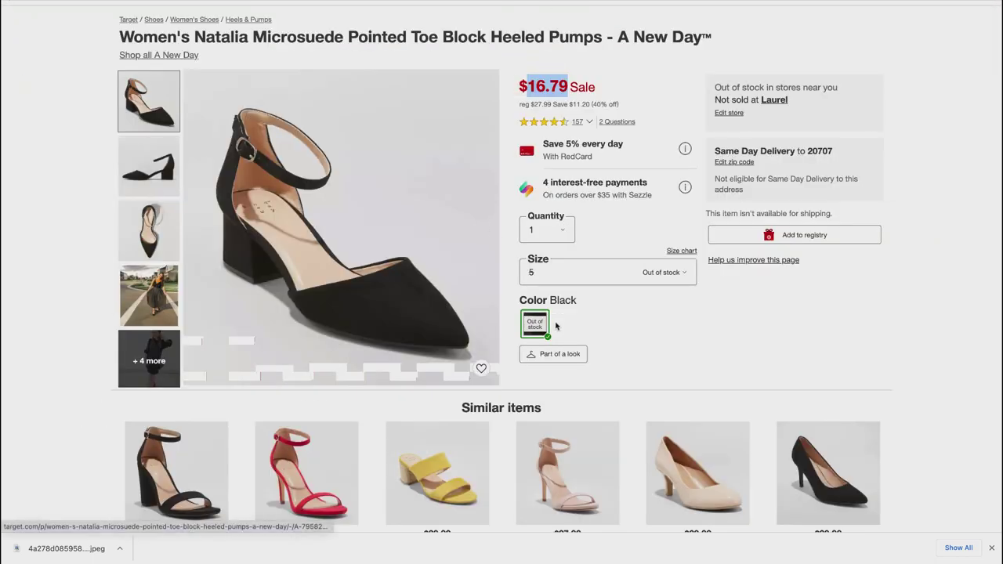
{"action": "scroll", "coordinate": [555, 326], "scroll_direction": "down", "scroll_amount": 3}
{"action": "scroll", "coordinate": [555, 326], "scroll_direction": "down", "scroll_amount": 4}
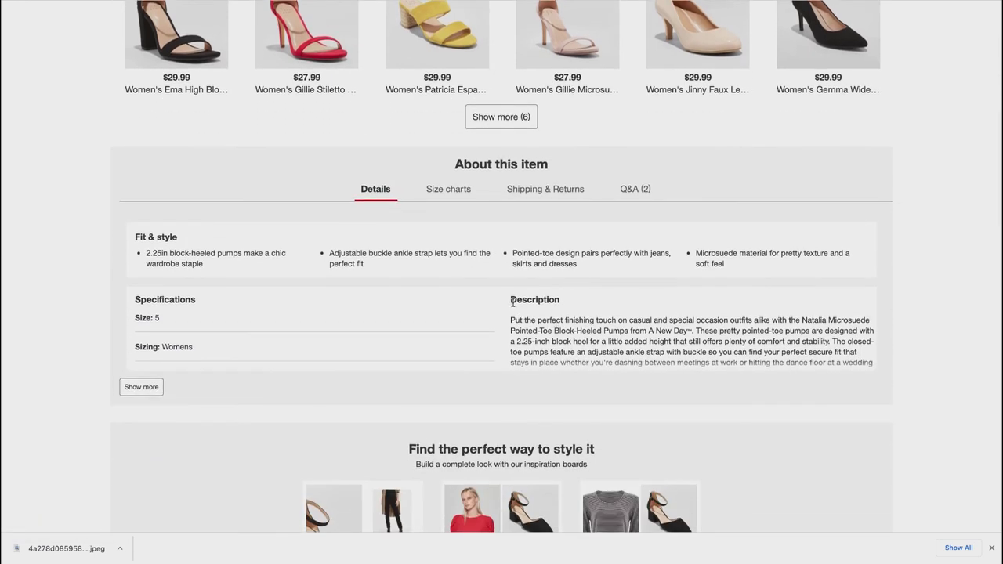
{"action": "left_click_drag", "start_coordinate": [510, 300], "coordinate": [840, 364]}
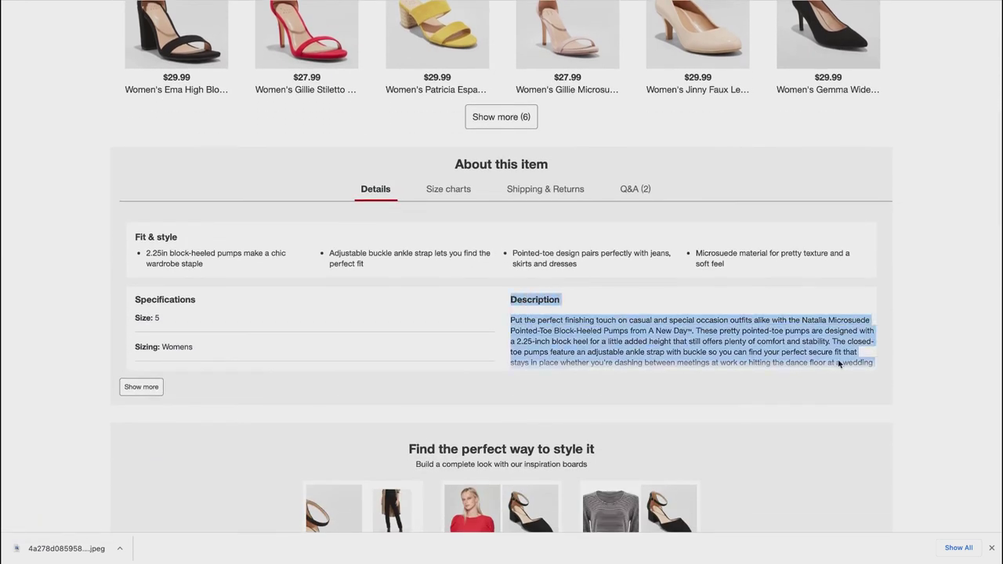
{"action": "left_click", "coordinate": [141, 386]}
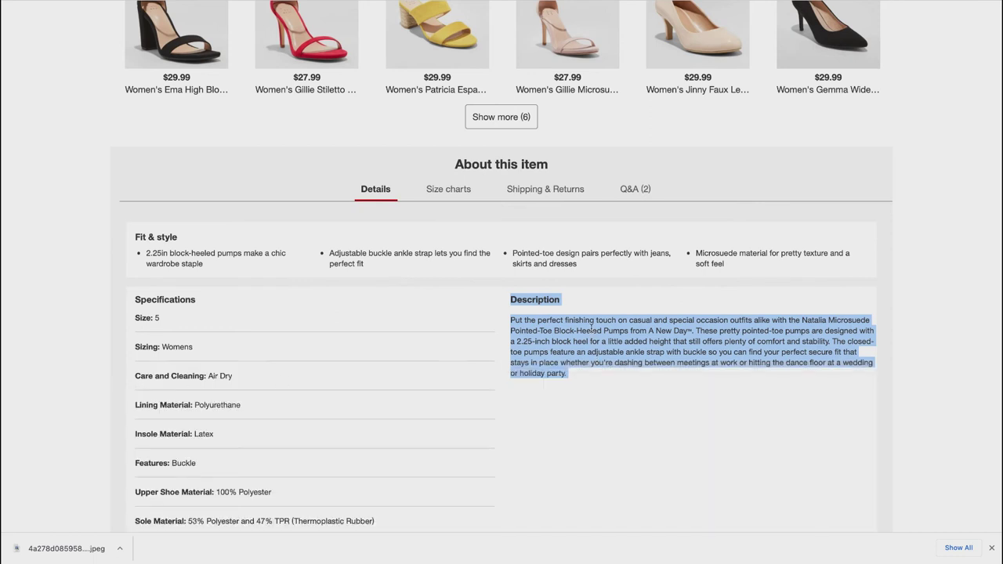
{"action": "key", "text": "ctrl+Tab"}
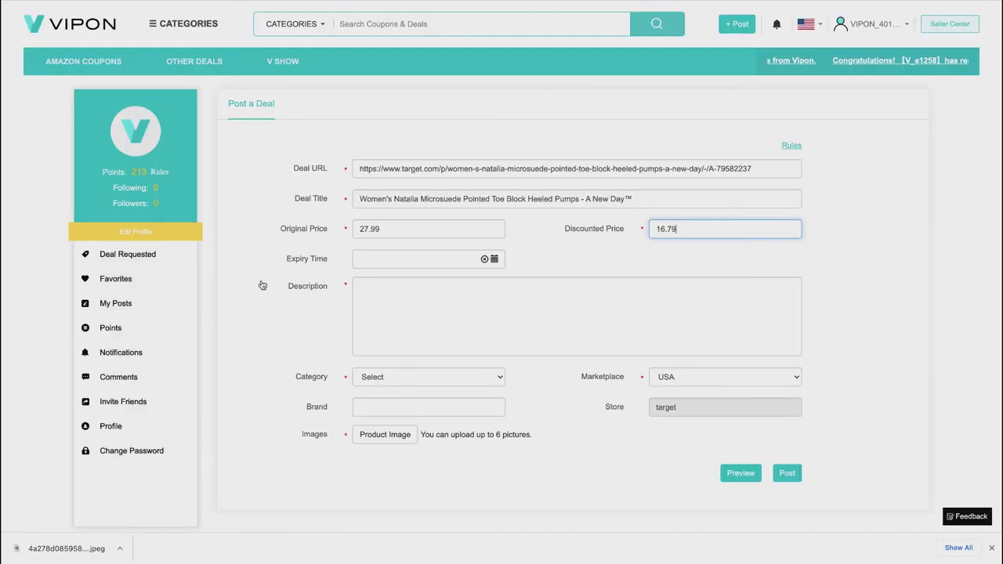
{"action": "left_click", "coordinate": [403, 293]}
{"action": "key", "text": "ctrl+v"}
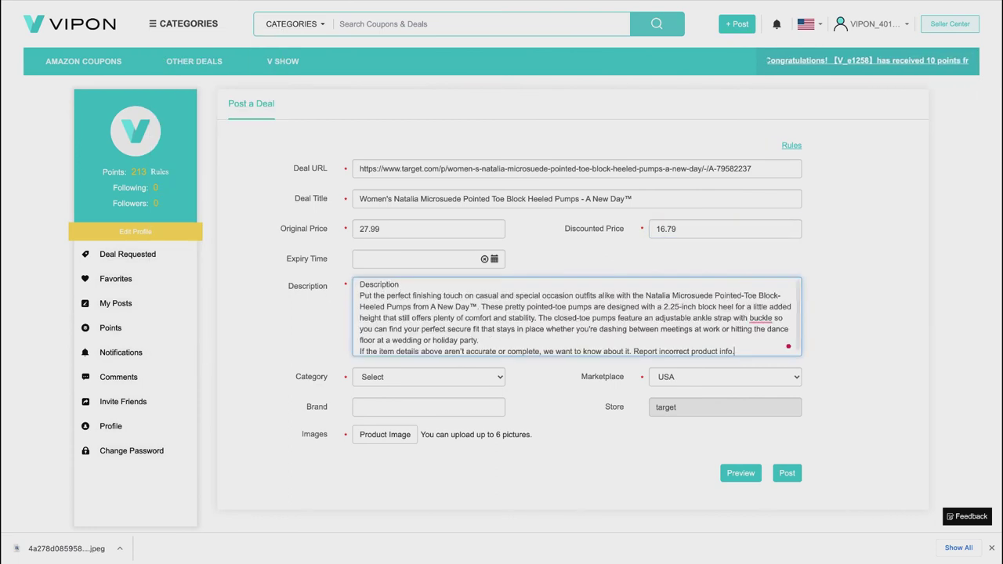
Step: Insert the Target page's "Fit & style" section above the existing description text, separated by a blank line, and review the combined description
{"action": "key", "text": "ctrl+Tab"}
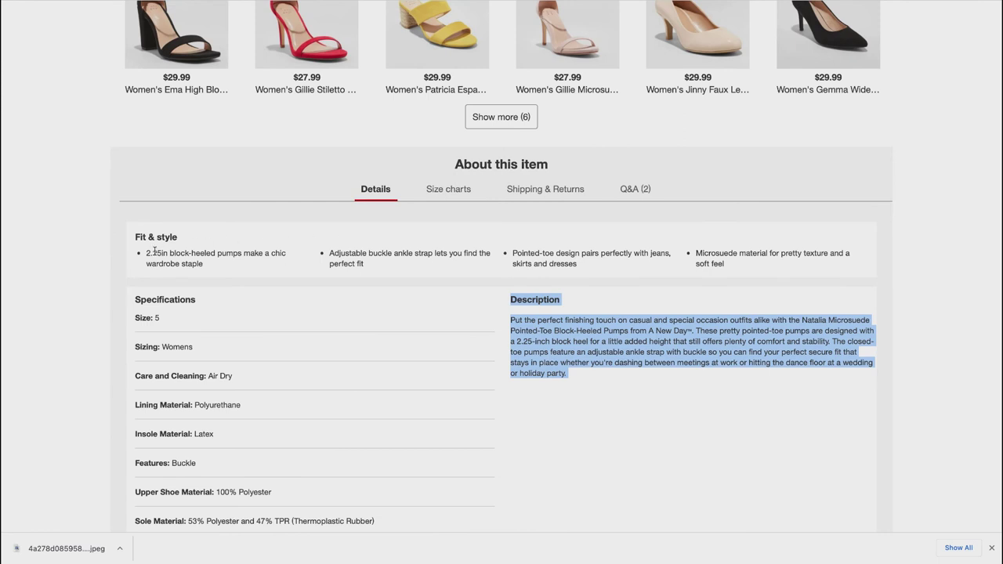
{"action": "left_click_drag", "start_coordinate": [135, 233], "coordinate": [780, 270]}
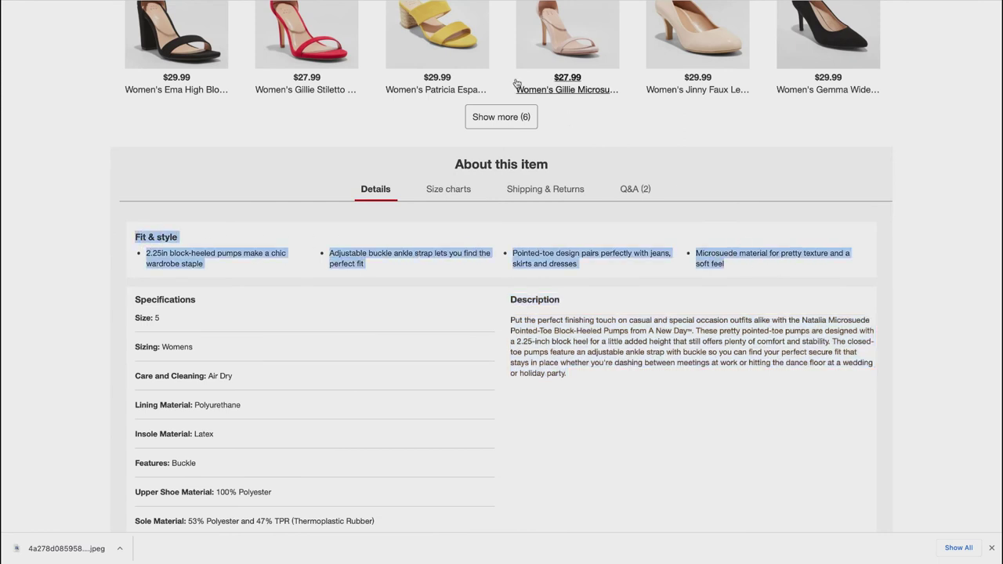
{"action": "key", "text": "ctrl+Tab"}
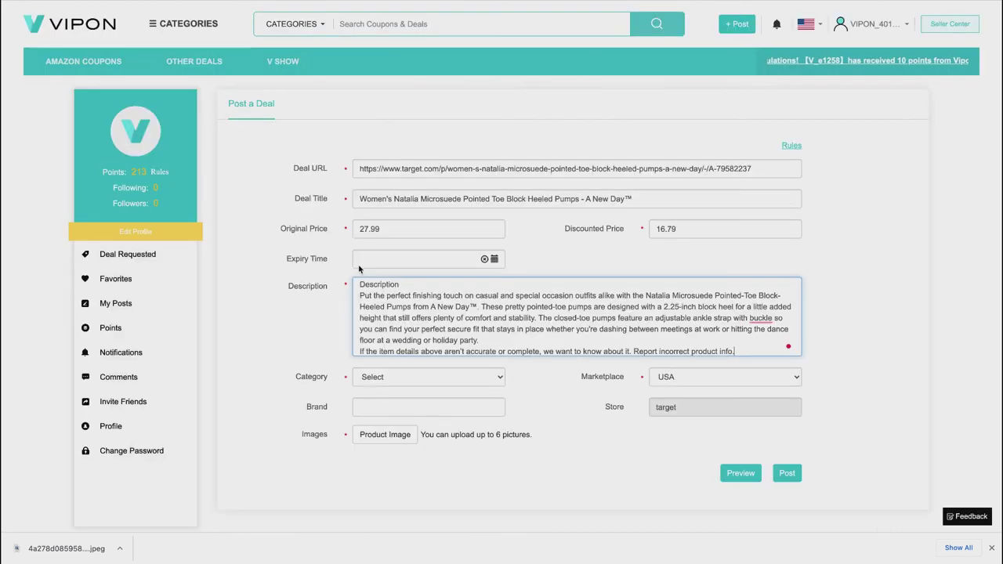
{"action": "left_click", "coordinate": [356, 285]}
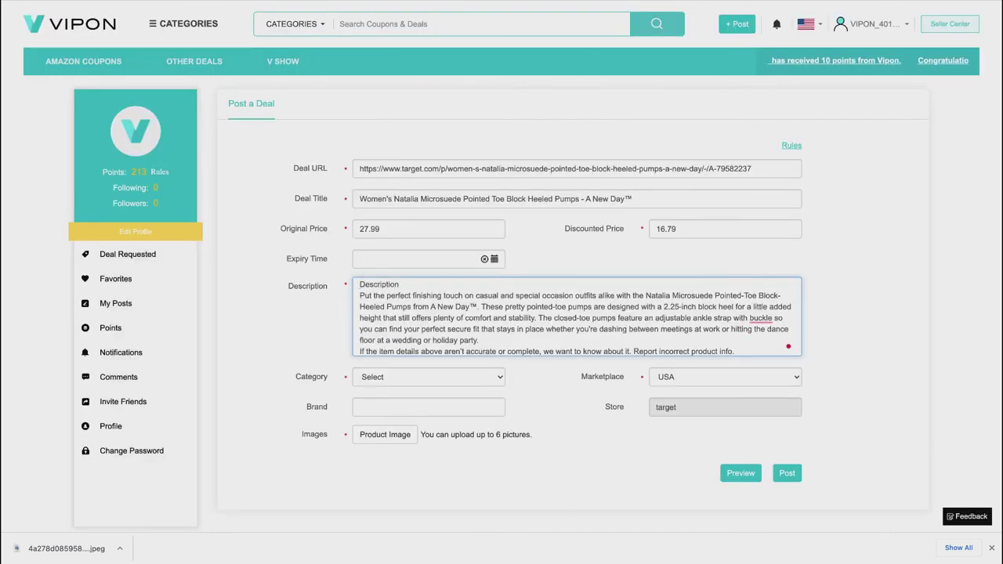
{"action": "key", "text": "ctrl+v"}
{"action": "key", "text": "ctrl+z"}
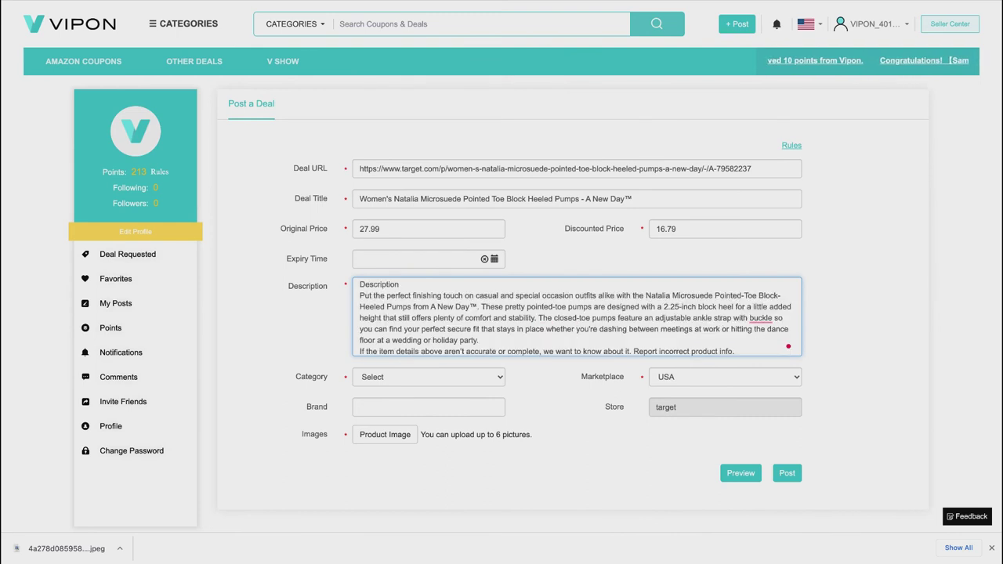
{"action": "key", "text": "ctrl+v"}
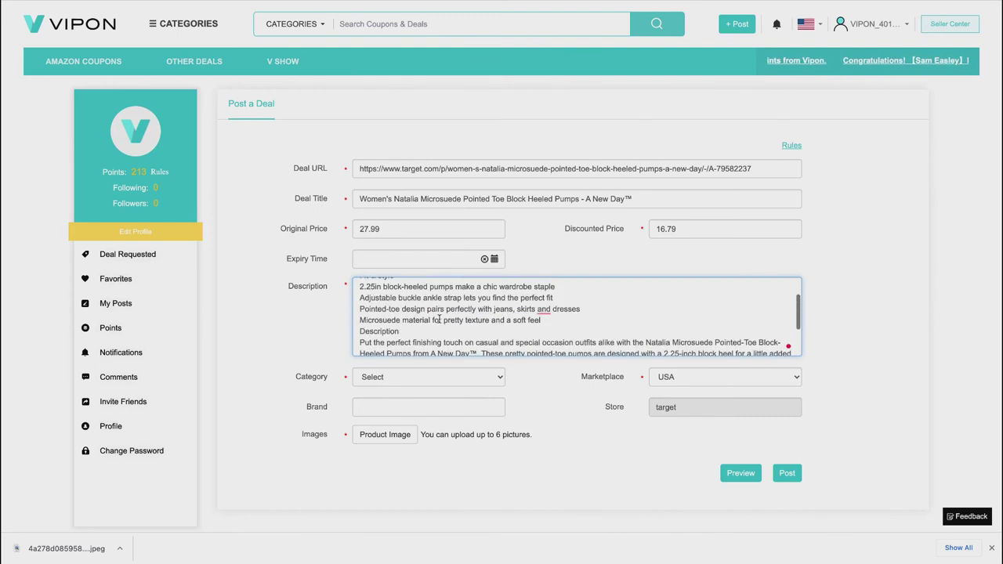
{"action": "key", "text": "Return"}
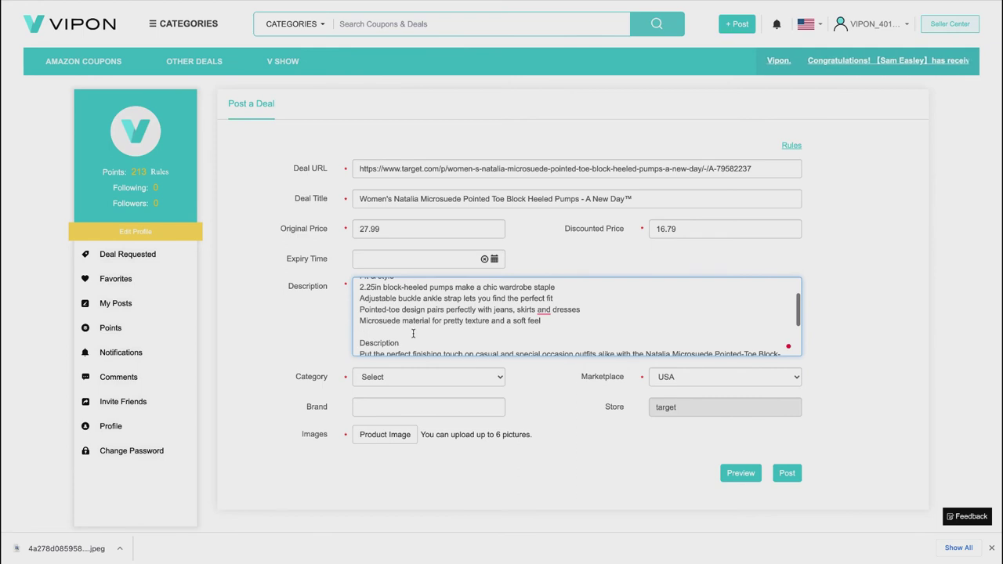
{"action": "scroll", "coordinate": [413, 334], "scroll_direction": "up", "scroll_amount": 2}
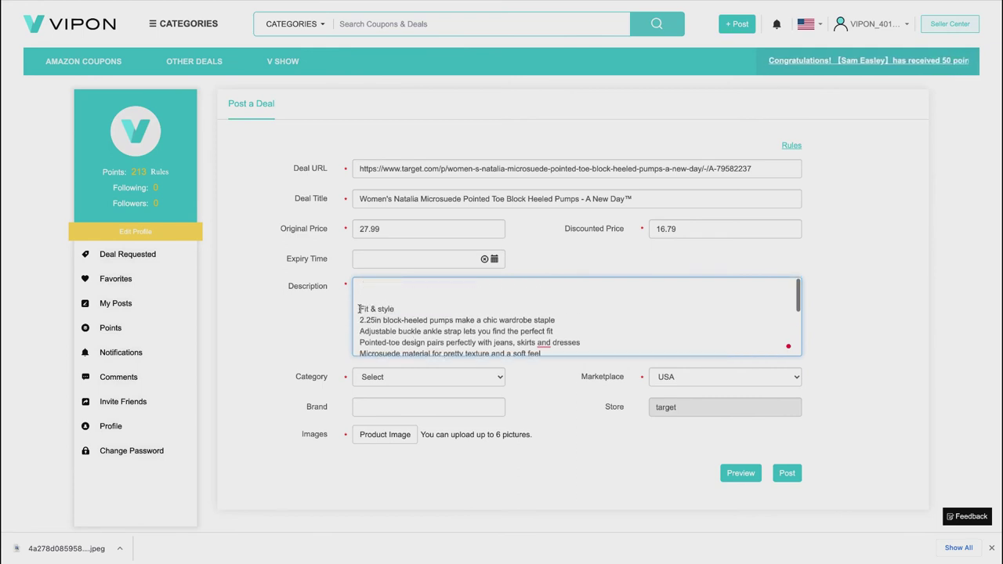
{"action": "scroll", "coordinate": [577, 316], "scroll_direction": "down", "scroll_amount": 2}
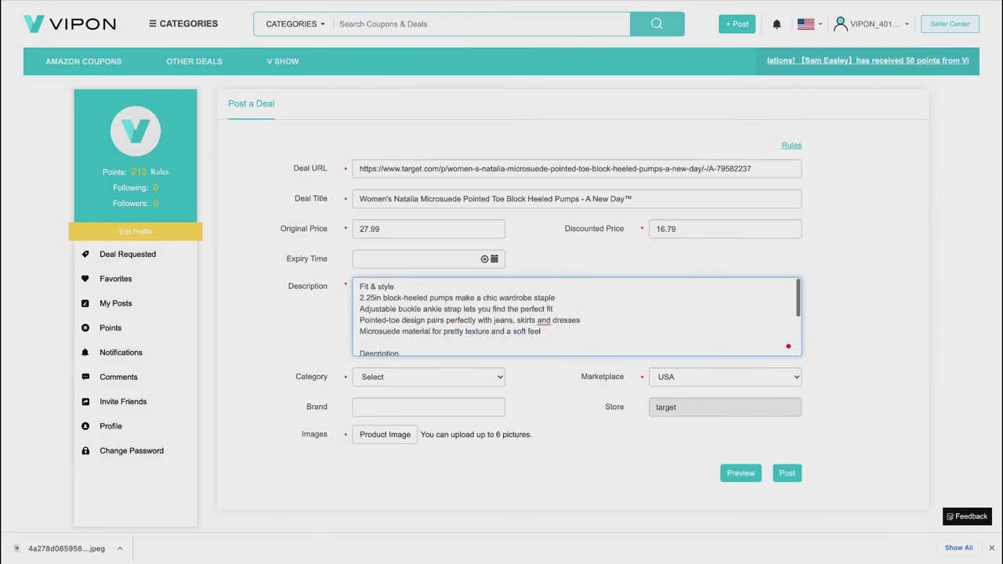
{"action": "scroll", "coordinate": [438, 329], "scroll_direction": "down", "scroll_amount": 3}
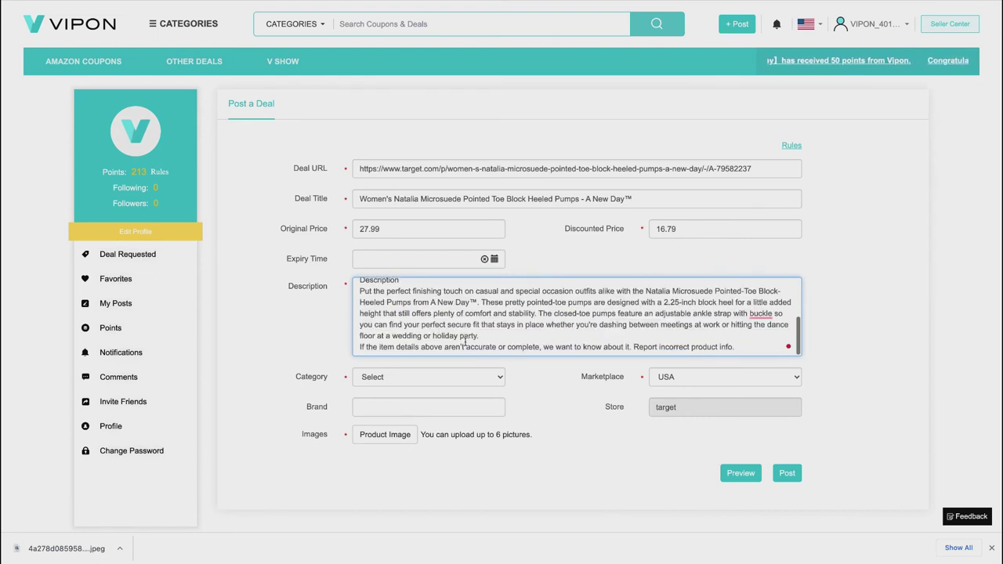
Step: Set the deal's category to Women's Clothing & Shoes and copy "A New Day™" from the Target product title as the brand
{"action": "left_click", "coordinate": [501, 380]}
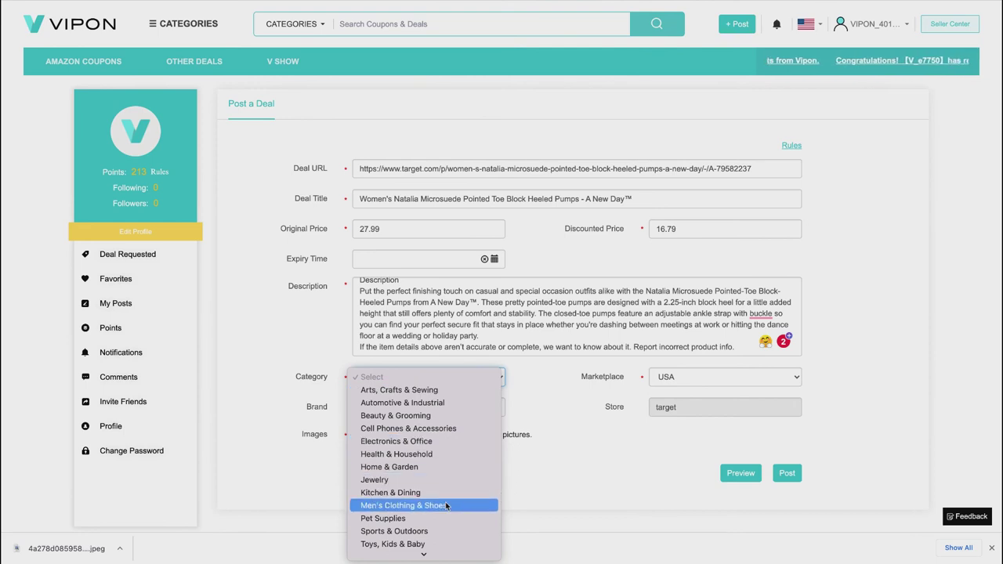
{"action": "scroll", "coordinate": [446, 506], "scroll_direction": "down", "scroll_amount": 2}
{"action": "left_click", "coordinate": [423, 539]}
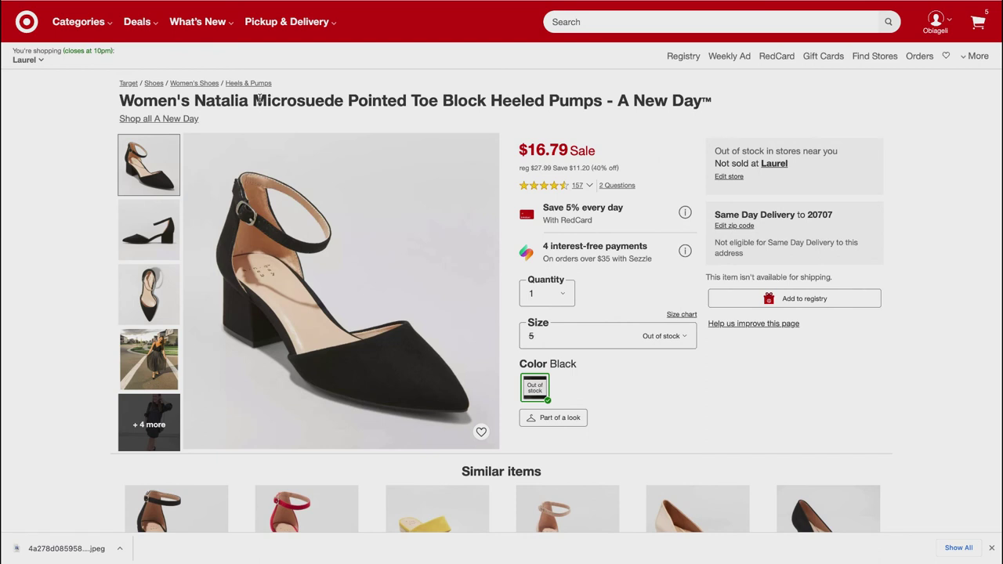
{"action": "left_click_drag", "start_coordinate": [620, 105], "coordinate": [713, 107]}
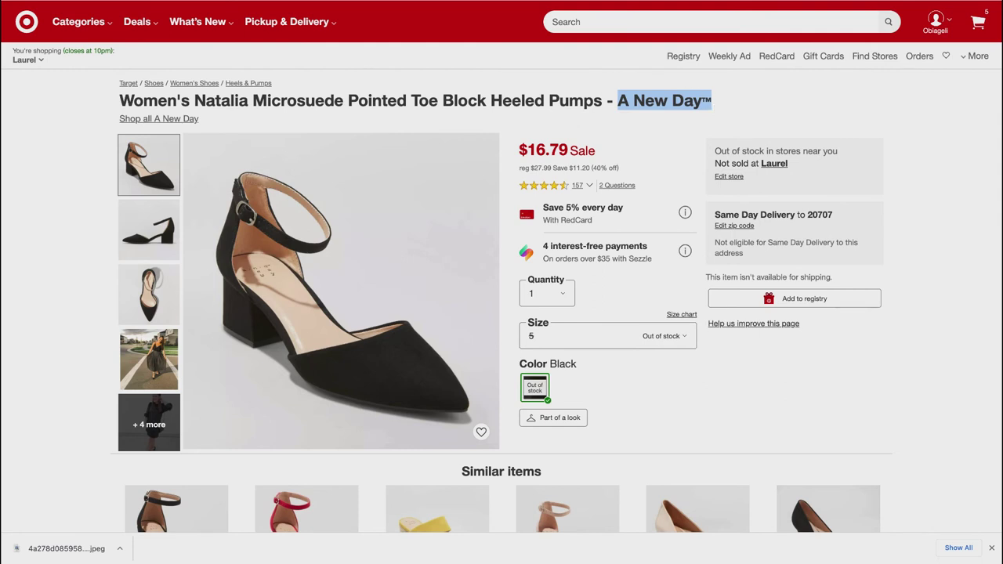
{"action": "key", "text": "ctrl+Tab"}
{"action": "left_click", "coordinate": [396, 407]}
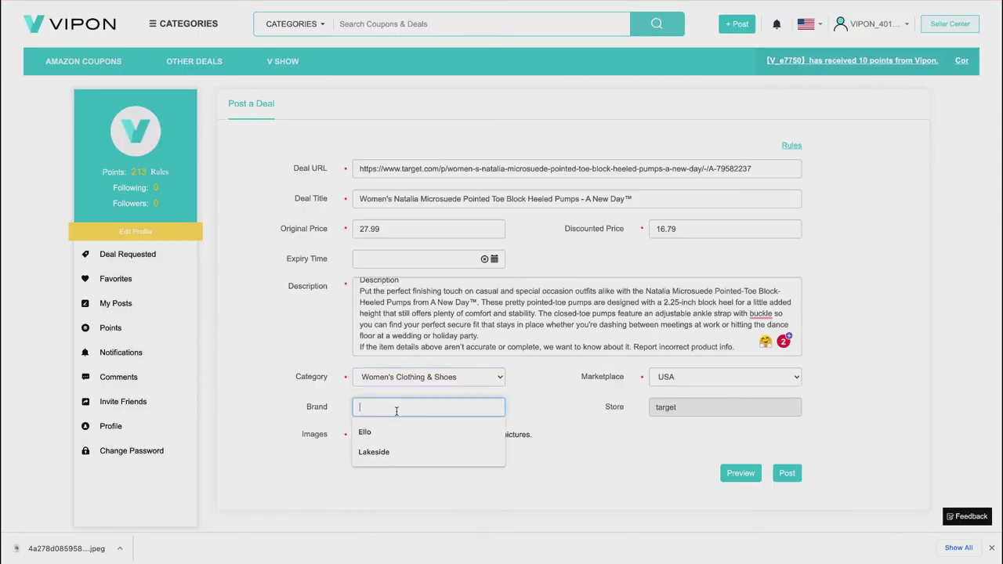
{"action": "key", "text": "ctrl+v"}
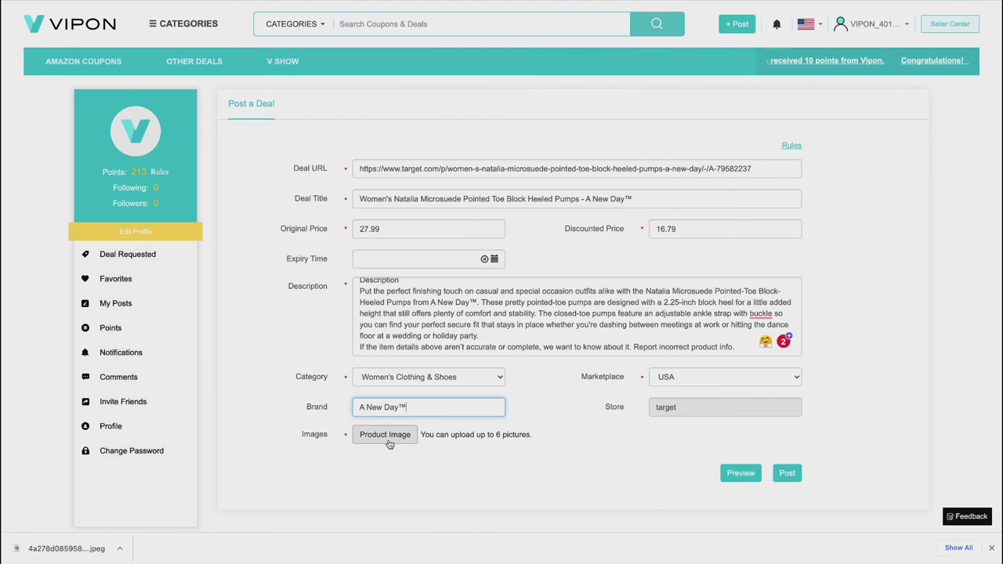
Step: Capture a screenshot of the main black pump photo on the Target page and save it
{"action": "key", "text": "ctrl+shift+Tab"}
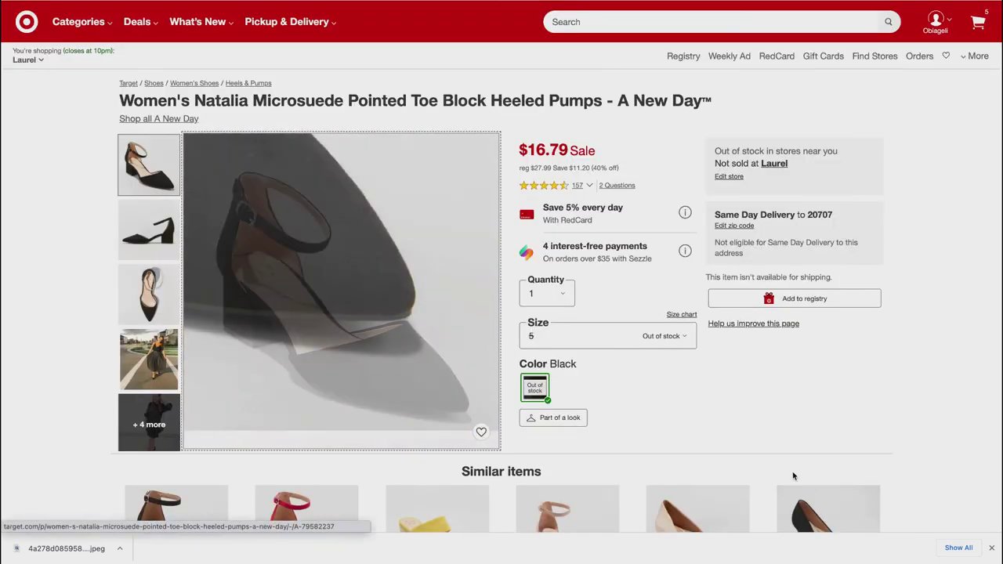
{"action": "key", "text": "super+shift+4"}
{"action": "left_click_drag", "start_coordinate": [184, 135], "coordinate": [502, 418]}
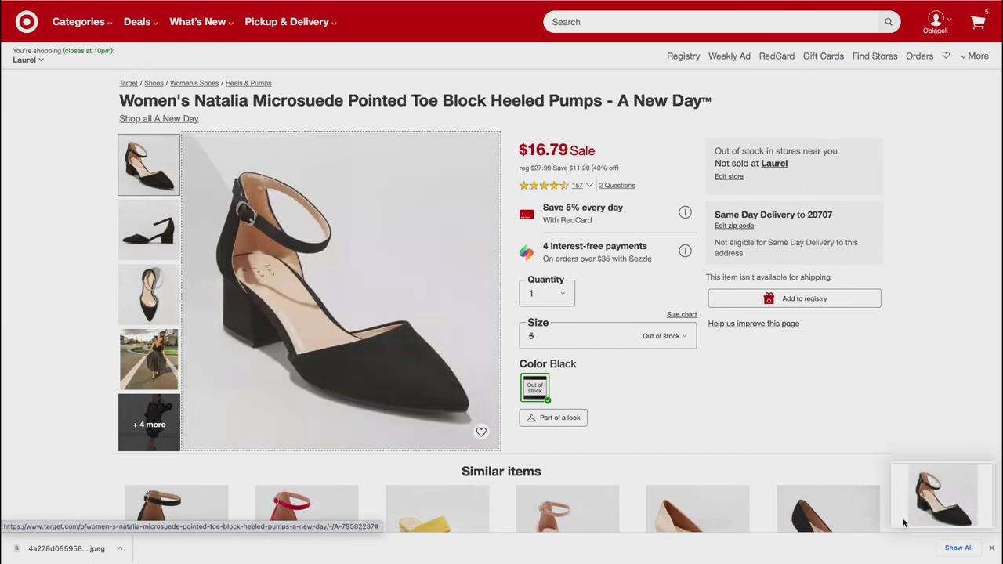
{"action": "left_click", "coordinate": [950, 496]}
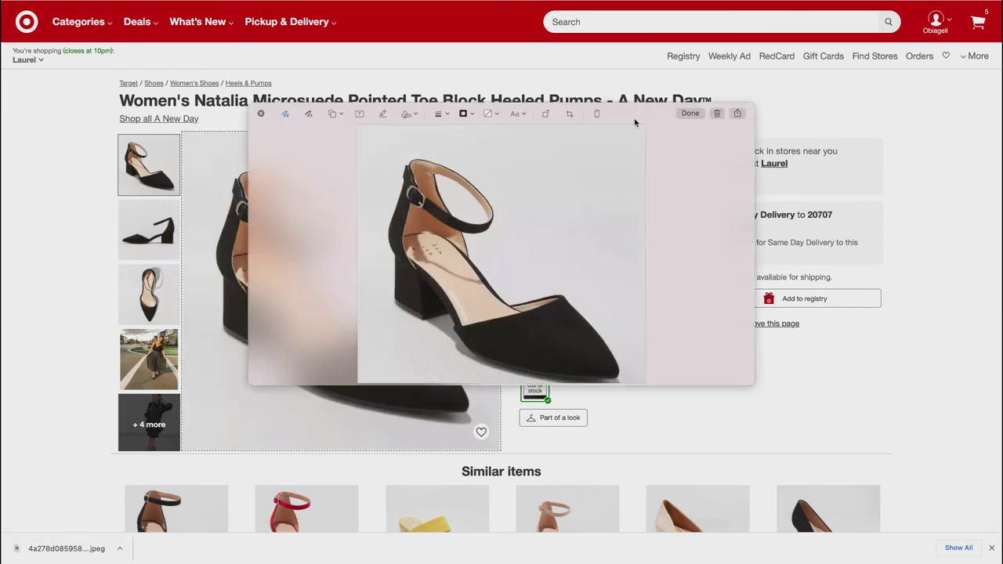
{"action": "left_click", "coordinate": [691, 113]}
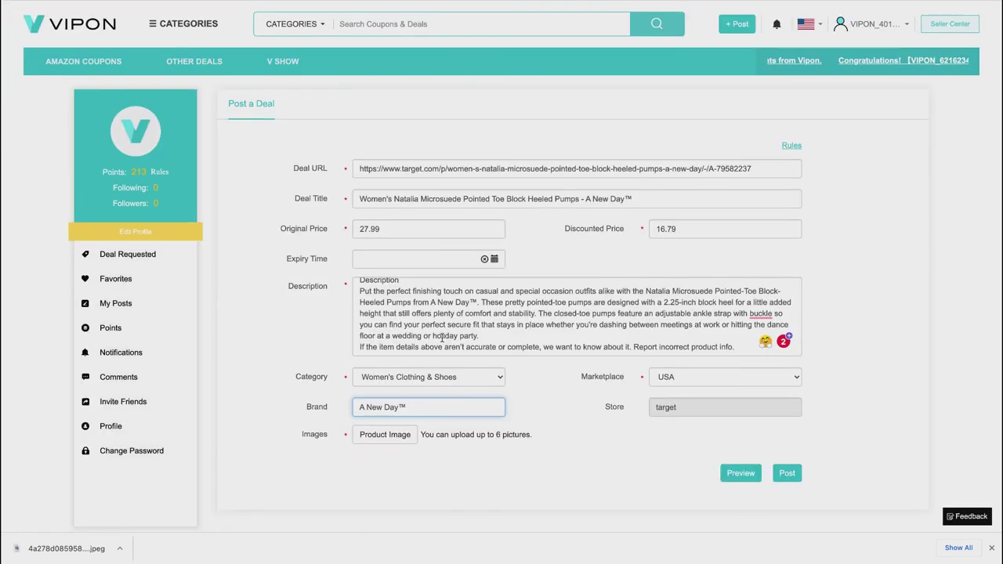
Step: Upload "Screen Shot 2021-06-12 at 10.24.35 AM" as the deal's product image
{"action": "left_click", "coordinate": [408, 436]}
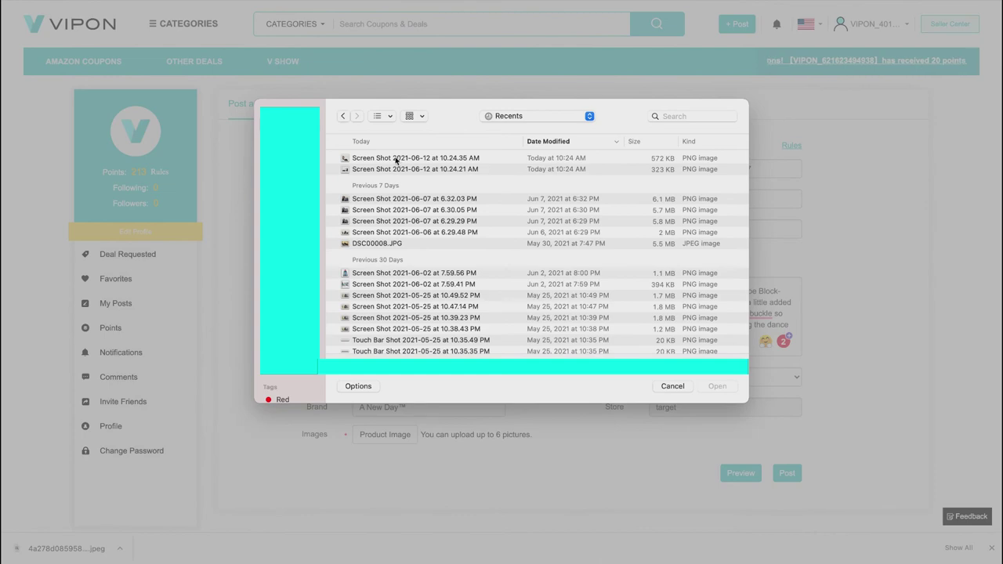
{"action": "left_click", "coordinate": [403, 159]}
{"action": "left_click", "coordinate": [720, 387]}
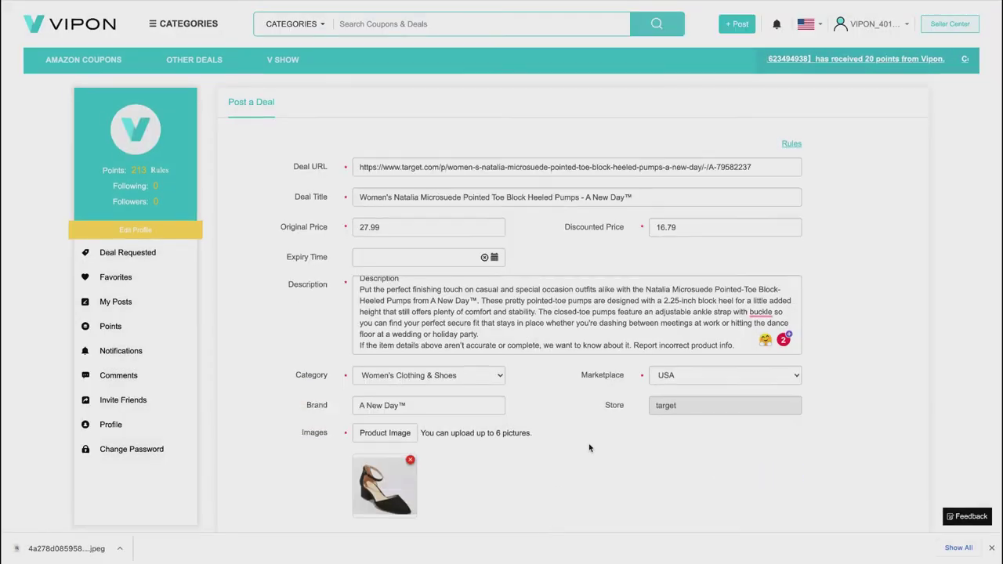
Step: Review the completed Target pumps deal, including the full description and the store field, and publish it
{"action": "scroll", "coordinate": [595, 352], "scroll_direction": "down", "scroll_amount": 2}
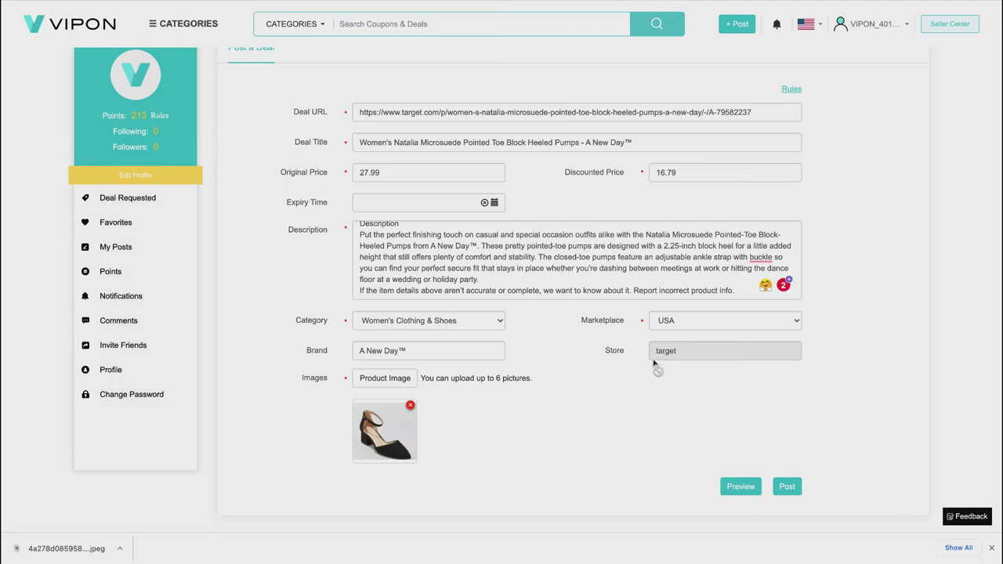
{"action": "left_click", "coordinate": [691, 354]}
{"action": "scroll", "coordinate": [521, 363], "scroll_direction": "up", "scroll_amount": 1}
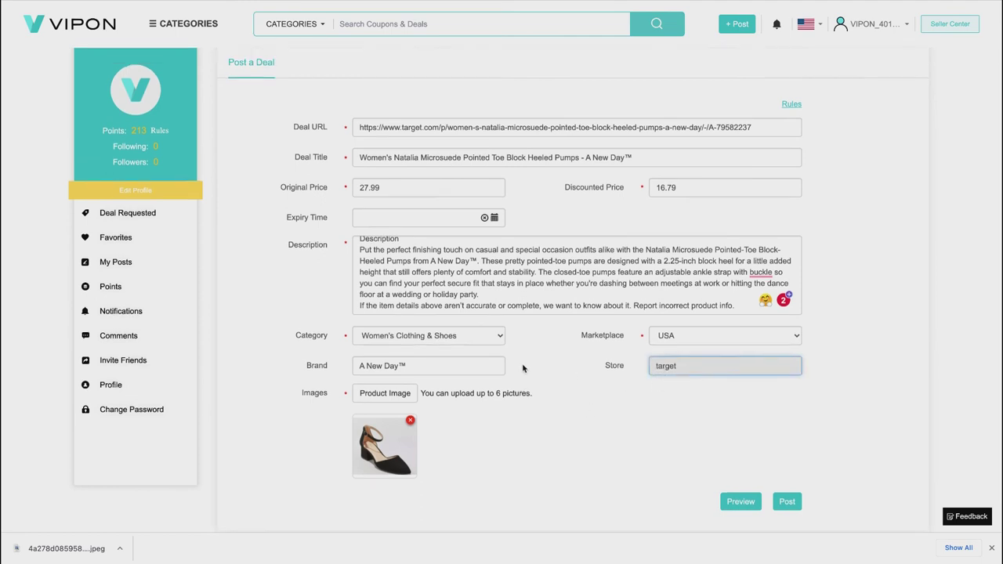
{"action": "scroll", "coordinate": [523, 368], "scroll_direction": "down", "scroll_amount": 1}
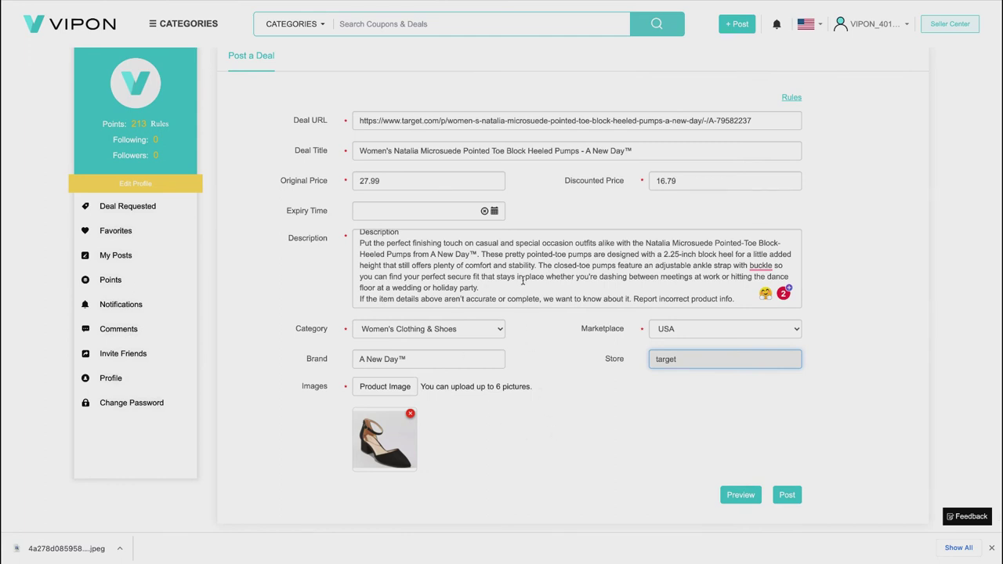
{"action": "scroll", "coordinate": [522, 280], "scroll_direction": "up", "scroll_amount": 5}
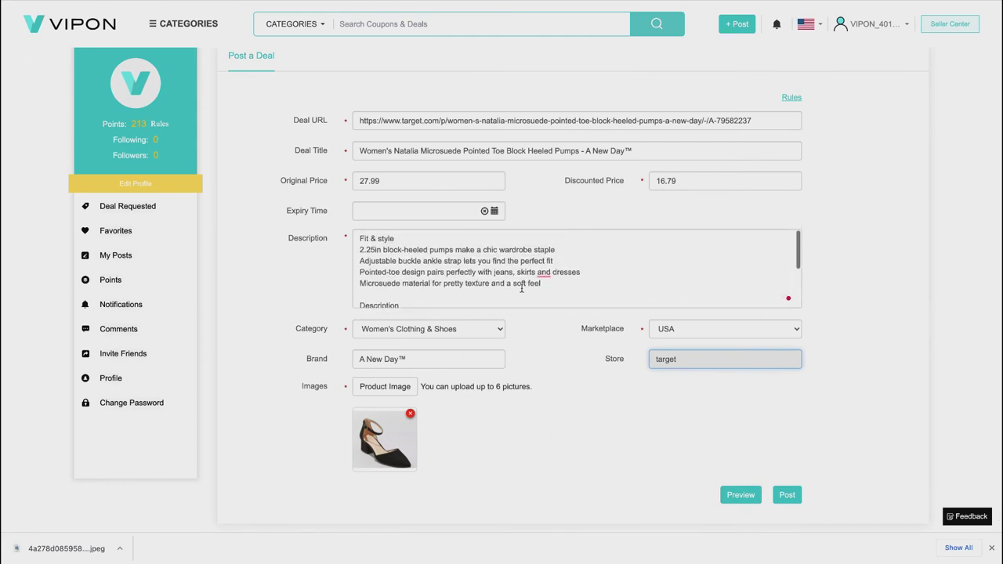
{"action": "scroll", "coordinate": [522, 288], "scroll_direction": "down", "scroll_amount": 5}
{"action": "scroll", "coordinate": [522, 289], "scroll_direction": "up", "scroll_amount": 5}
{"action": "left_click", "coordinate": [788, 496]}
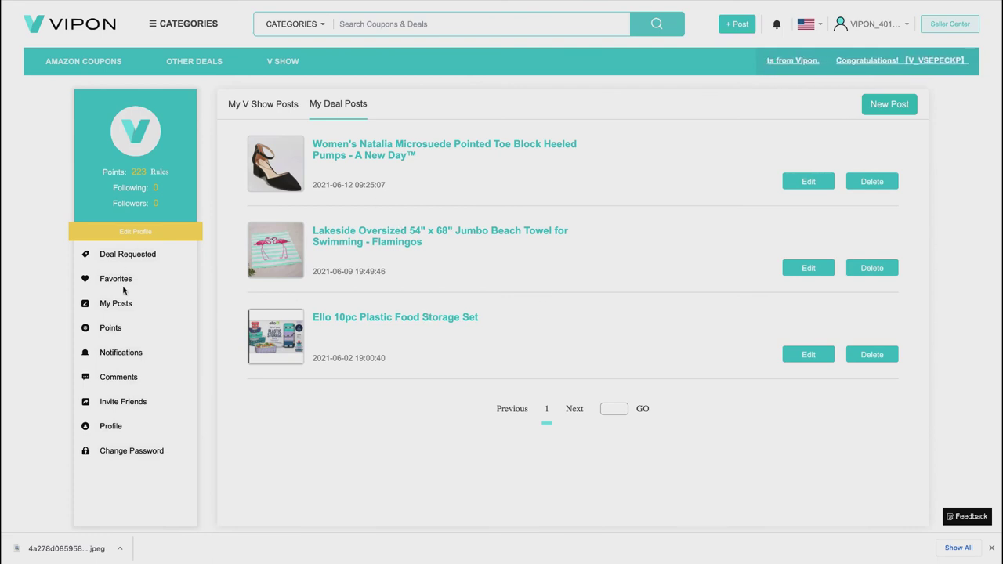
Step: Check the account's points history and start a new deal post from the list of own posts
{"action": "left_click", "coordinate": [137, 174]}
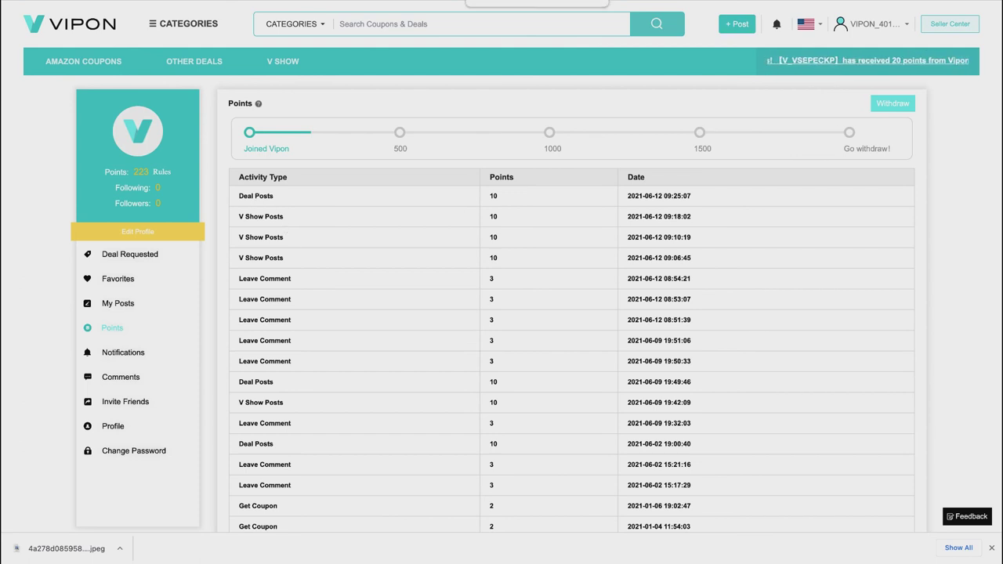
{"action": "left_click", "coordinate": [130, 304]}
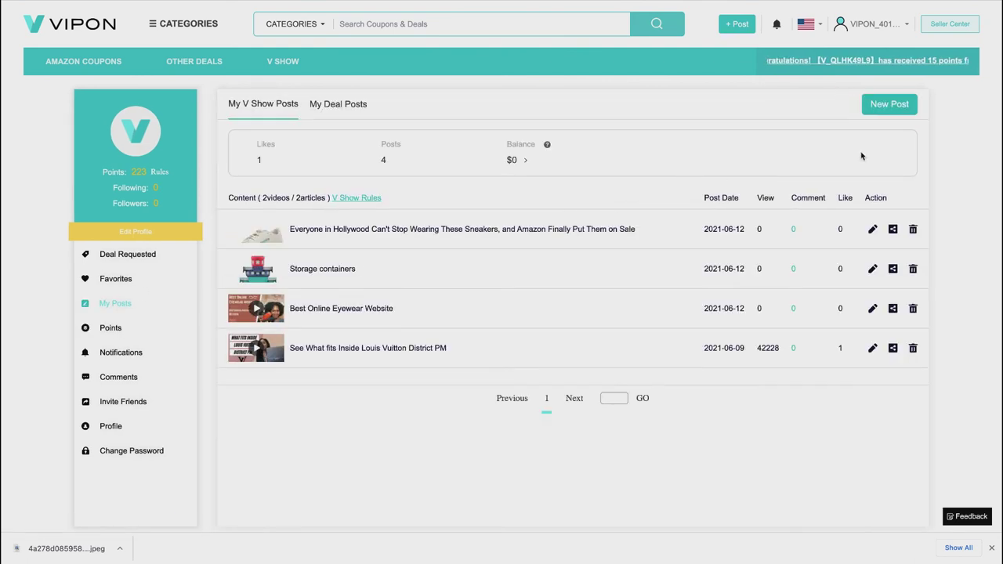
{"action": "mouse_move", "coordinate": [887, 110]}
{"action": "left_click", "coordinate": [883, 129]}
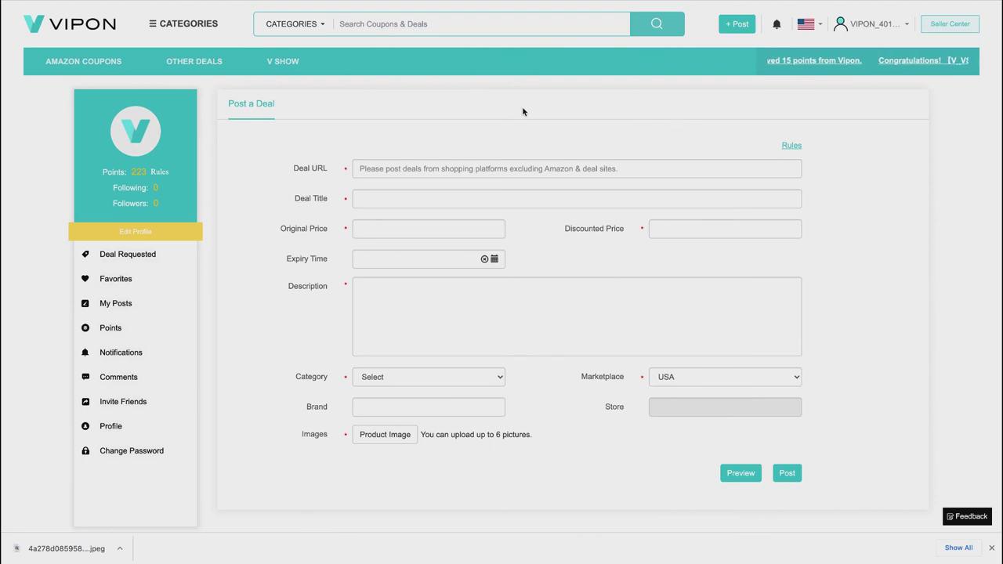
Step: Show the main photo on Amazon's Bedsure satin pillowcase page and enter that page's link as the new deal's URL
{"action": "key", "text": "ctrl+Tab"}
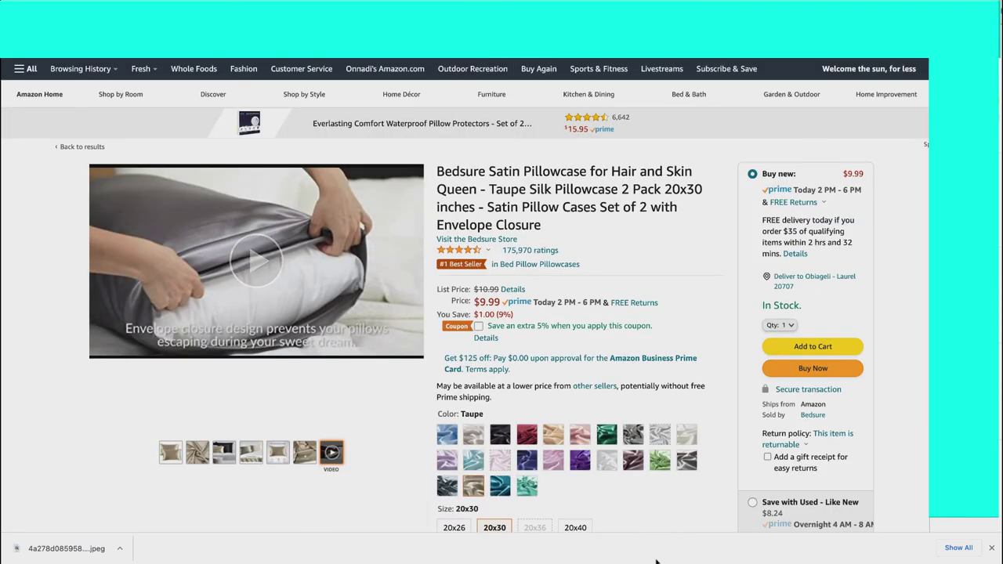
{"action": "left_click", "coordinate": [170, 452]}
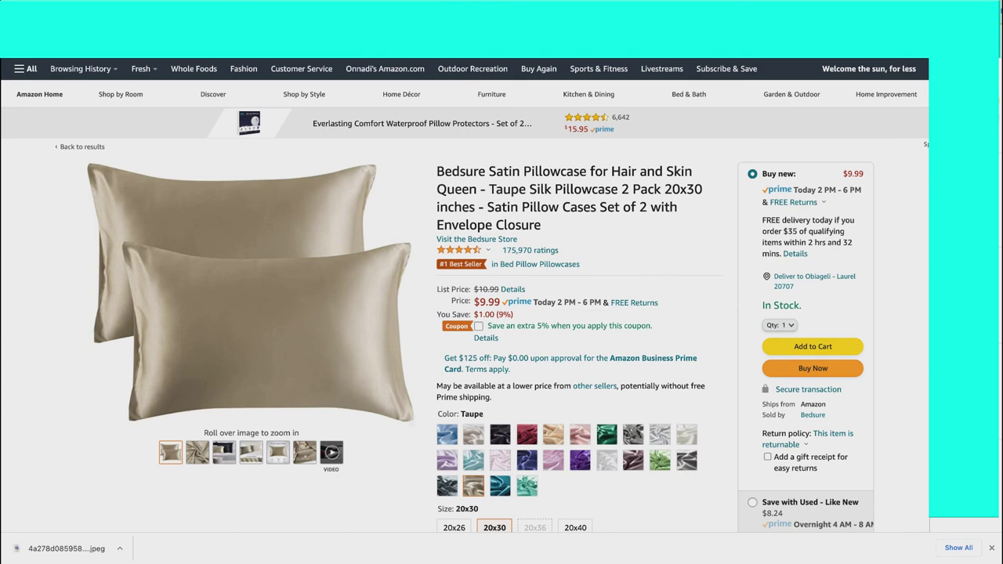
{"action": "key", "text": "ctrl+Tab"}
{"action": "left_click", "coordinate": [393, 170]}
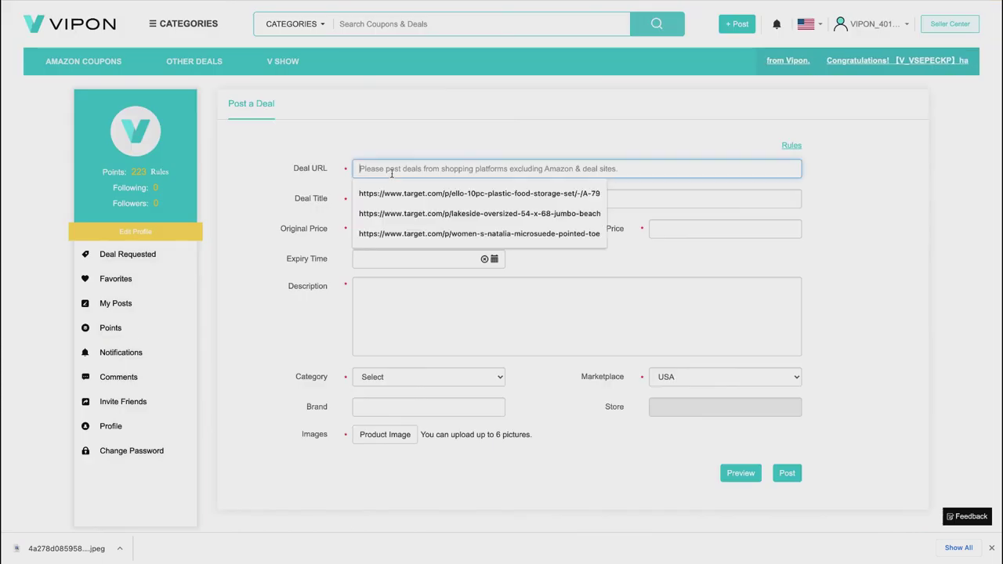
{"action": "key", "text": "ctrl+v"}
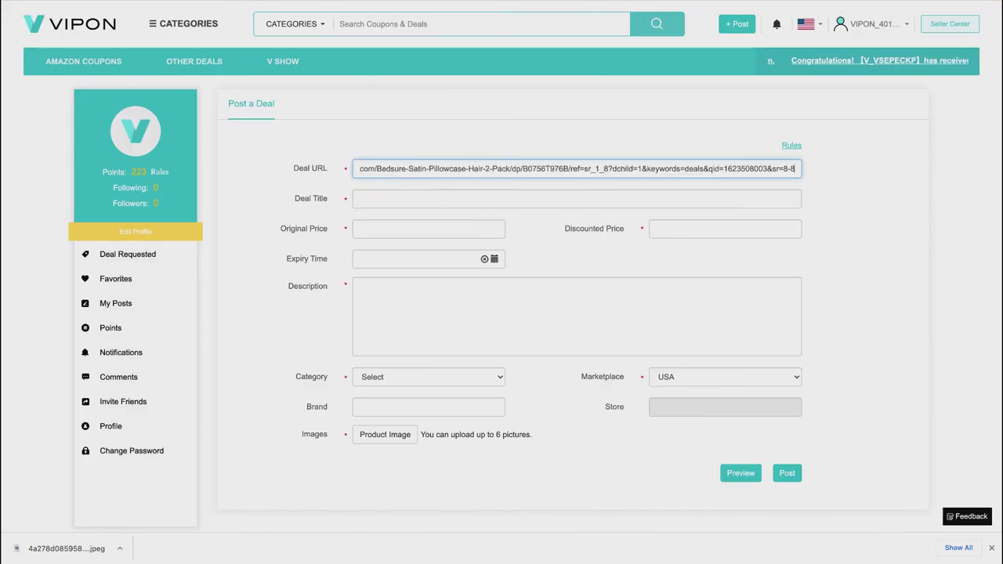
Step: Copy the full Bedsure Satin Pillowcase product title from the Amazon page into the deal title
{"action": "key", "text": "ctrl+shift+Tab"}
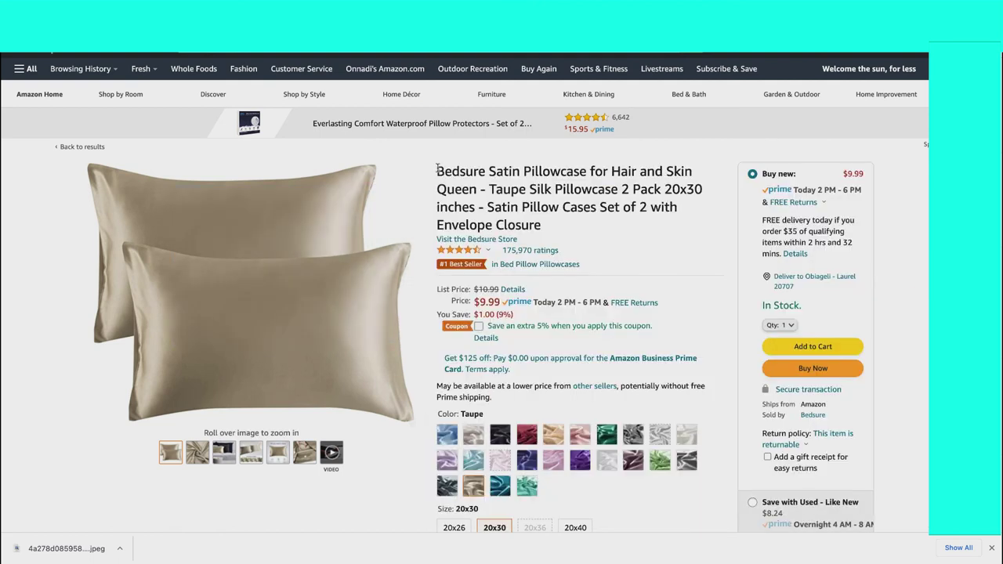
{"action": "left_click_drag", "start_coordinate": [437, 169], "coordinate": [573, 228]}
{"action": "key", "text": "ctrl+c"}
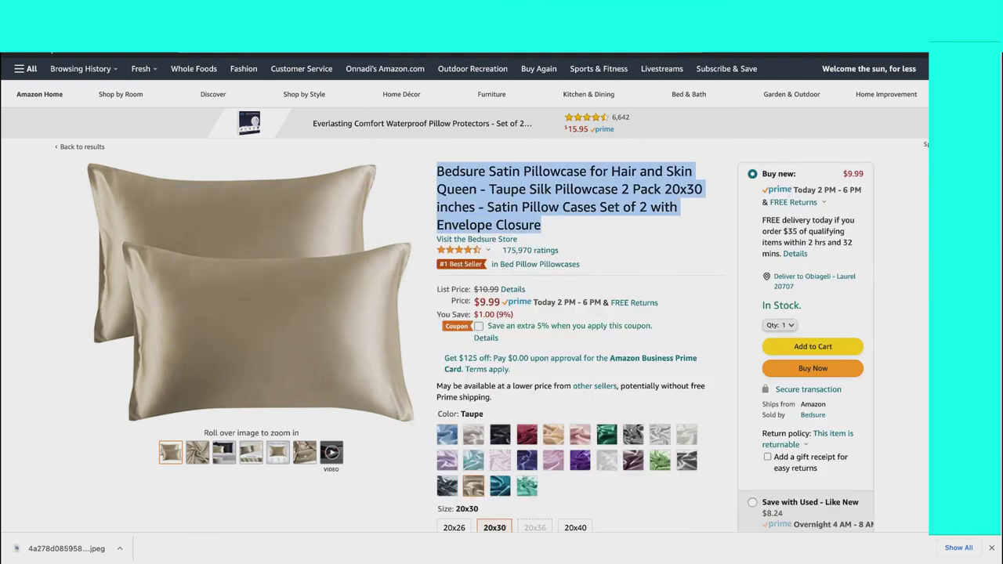
{"action": "key", "text": "ctrl+Tab"}
{"action": "key", "text": "ctrl+v"}
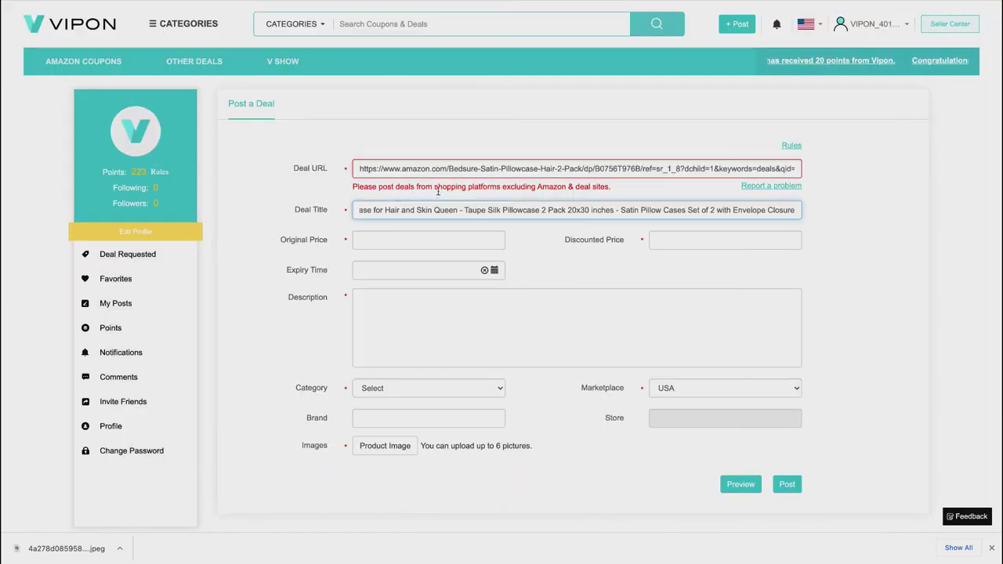